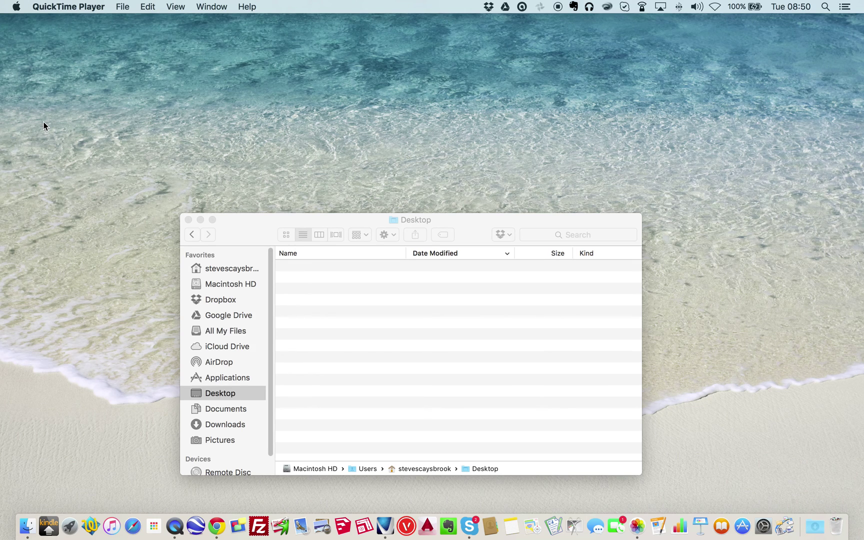
- Switch to Vectorworks and open the recent file 159977 Coverntry Masonic Hall.vwx
key("super+Tab")
key("super+Tab")
key("super+Tab")
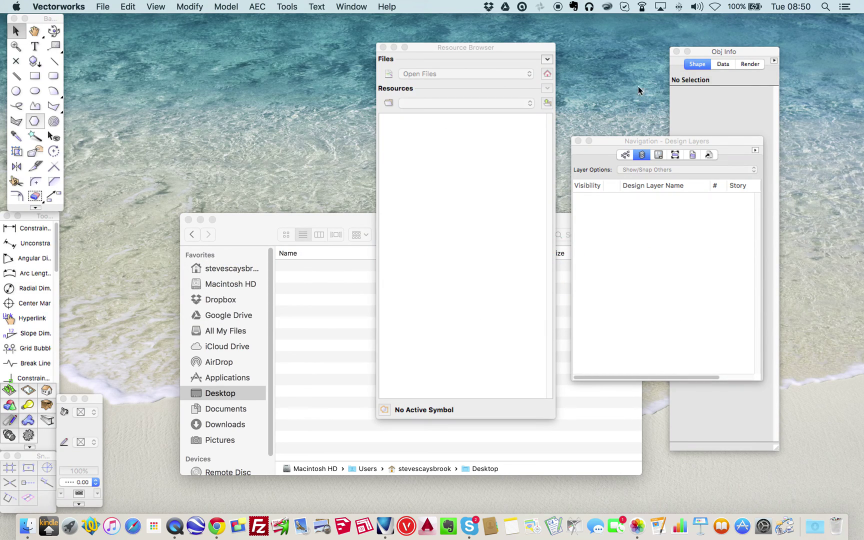
left_click(461, 47)
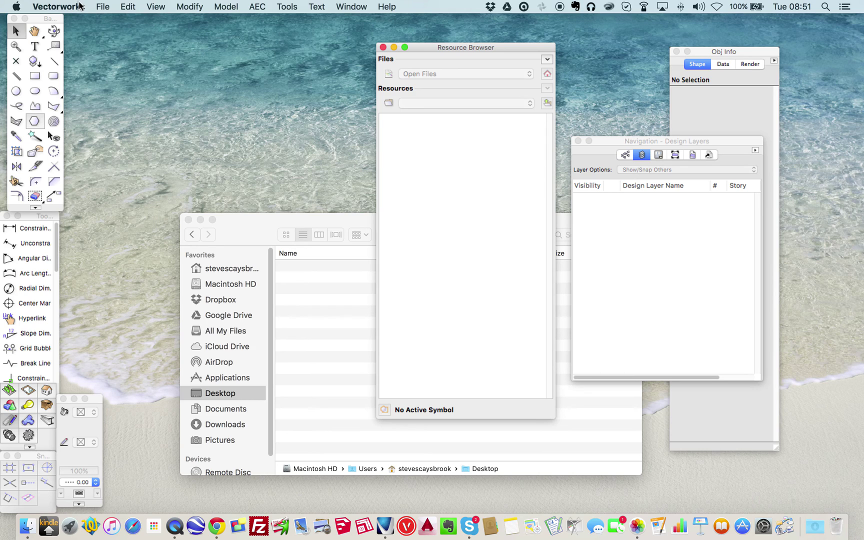
left_click(108, 11)
mouse_move(112, 45)
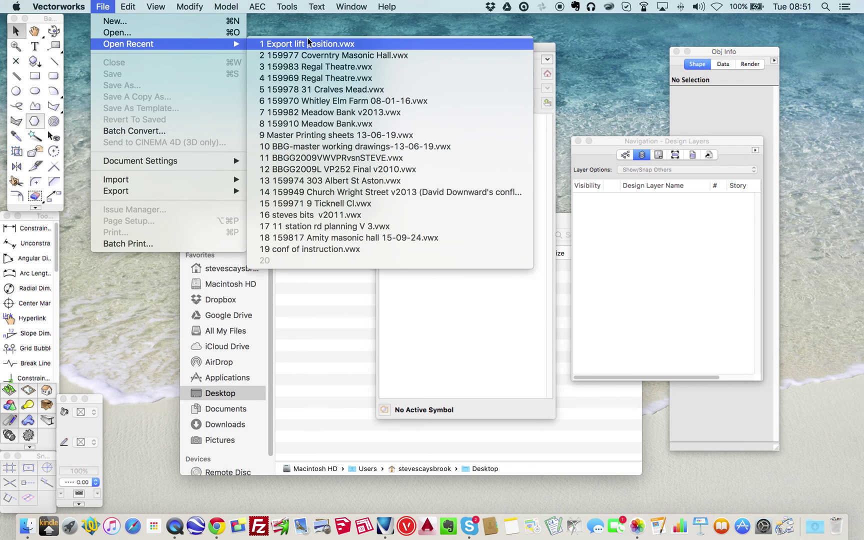
left_click(317, 55)
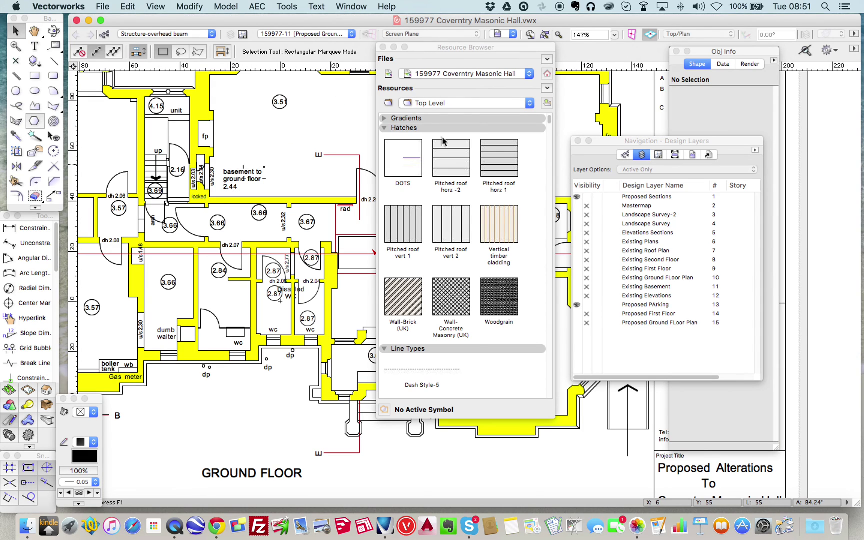
- Move the Resource Browser clear of the drawing, and activate the Existing Ground FLoor Plan layer to examine its plan
left_click_drag(443, 44, 737, 27)
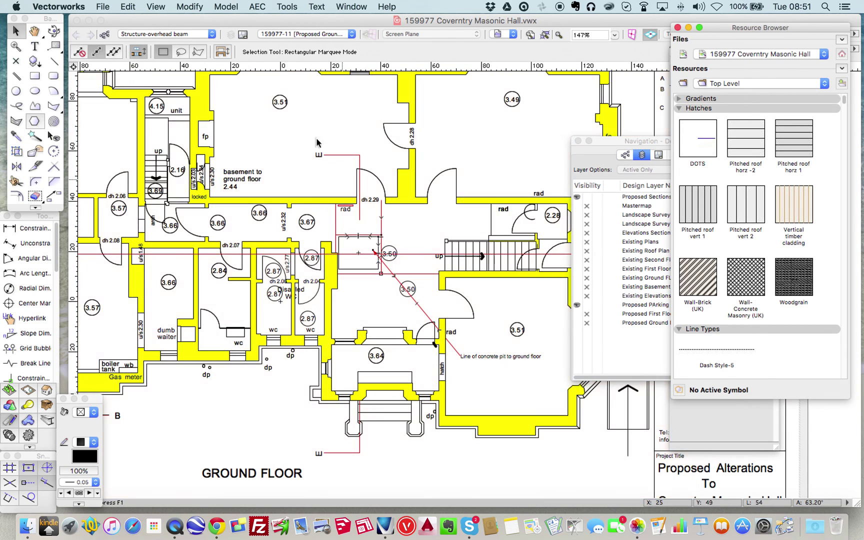
left_click(287, 34)
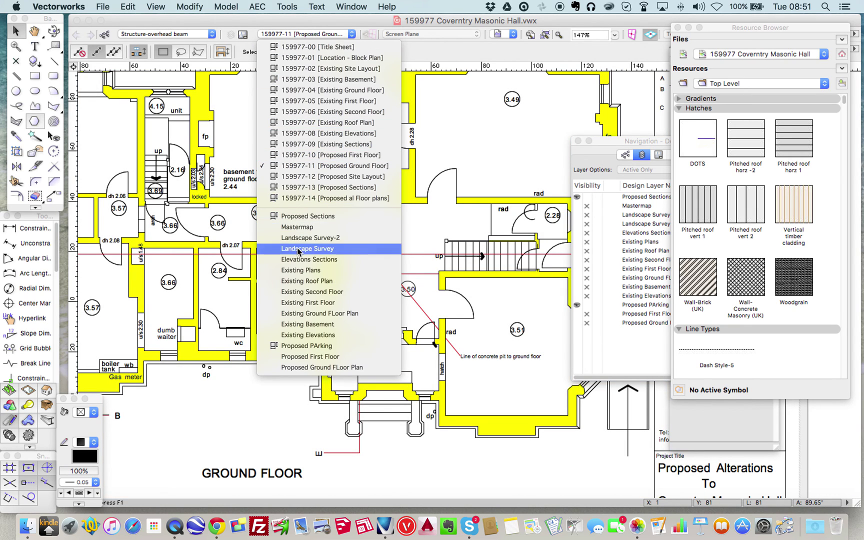
left_click(300, 314)
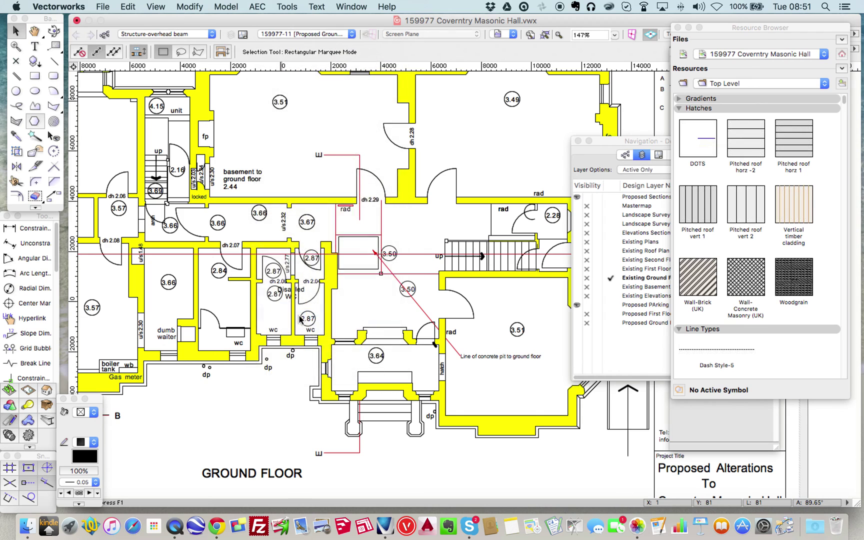
scroll(352, 272, "down", 5)
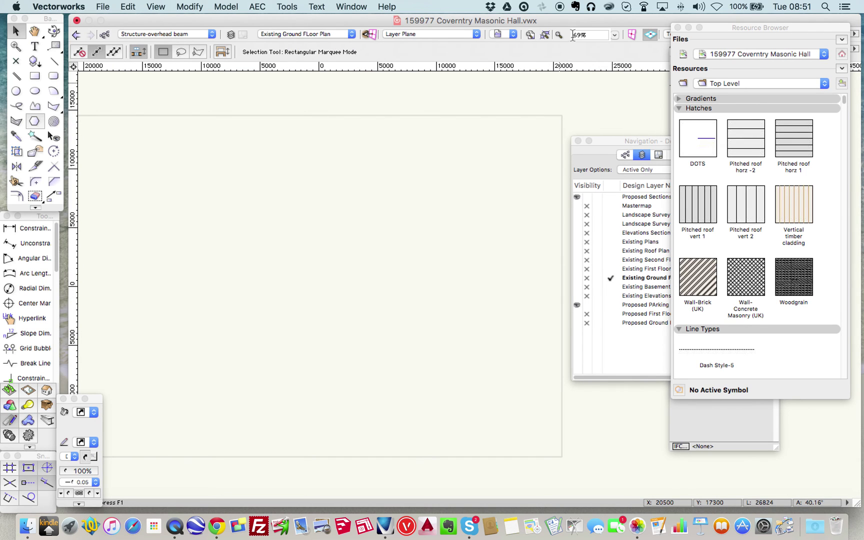
left_click(545, 36)
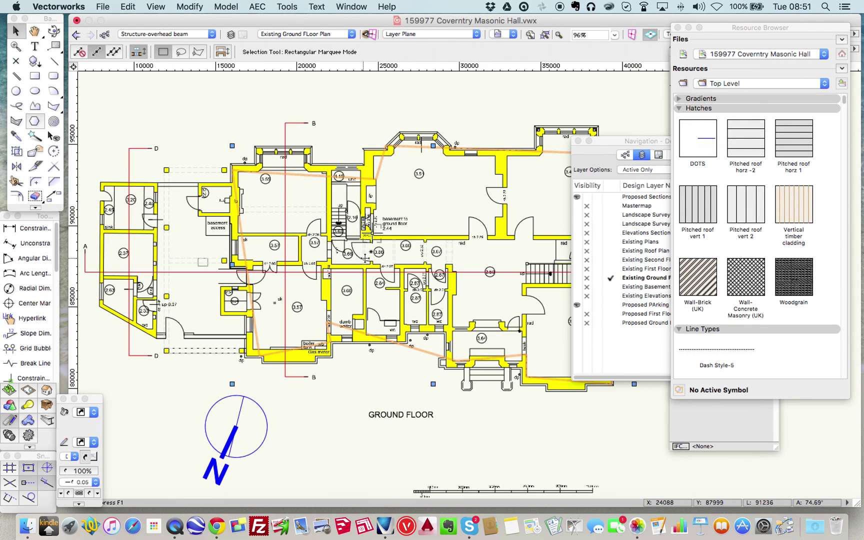
key("space")
scroll(350, 280, "down", 2)
left_click(394, 299)
scroll(393, 298, "up", 3)
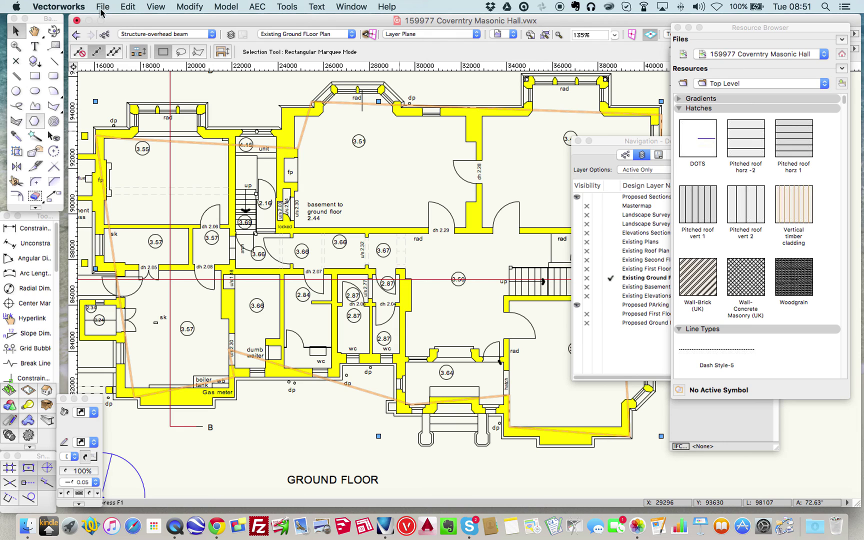
- Close the Masonic Hall drawing without saving and create a new document from the Default.sta template
left_click(76, 21)
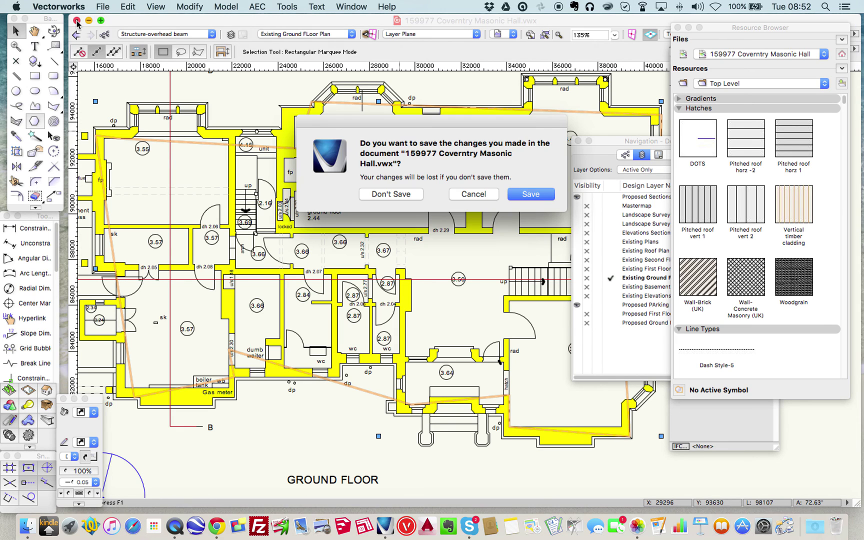
left_click(380, 193)
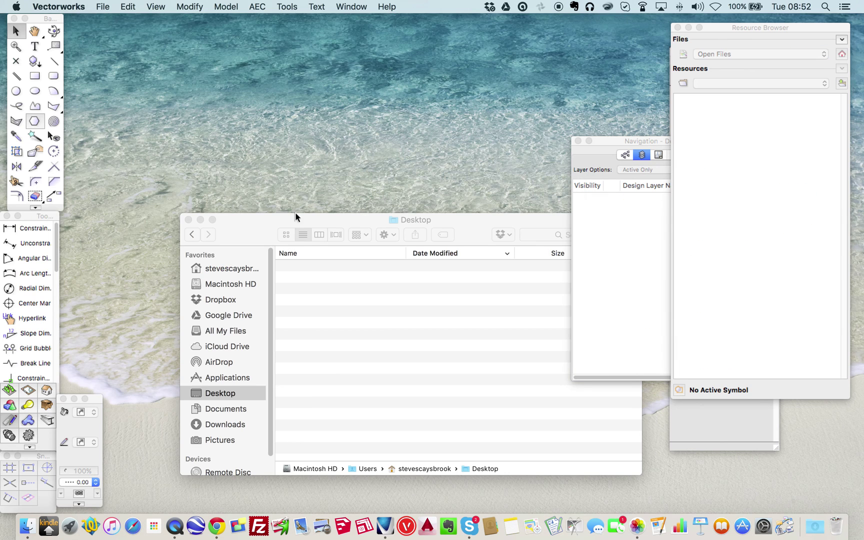
left_click(99, 8)
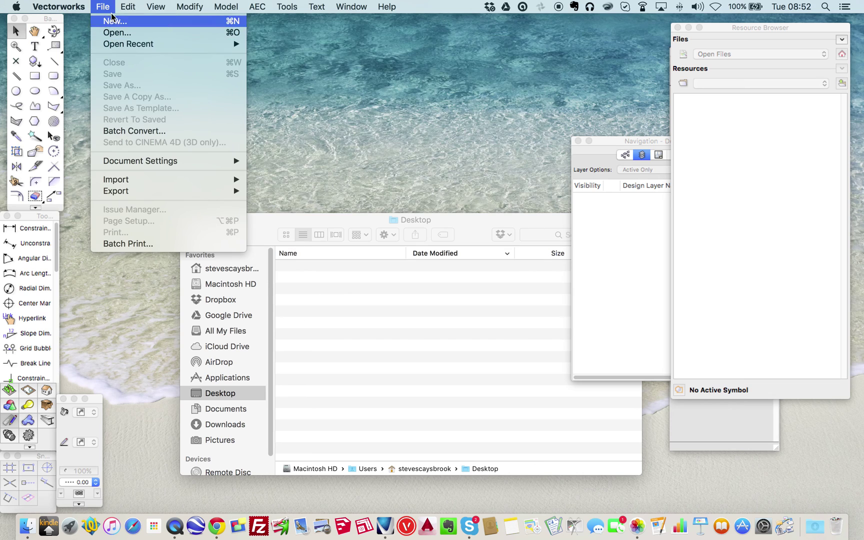
left_click(115, 21)
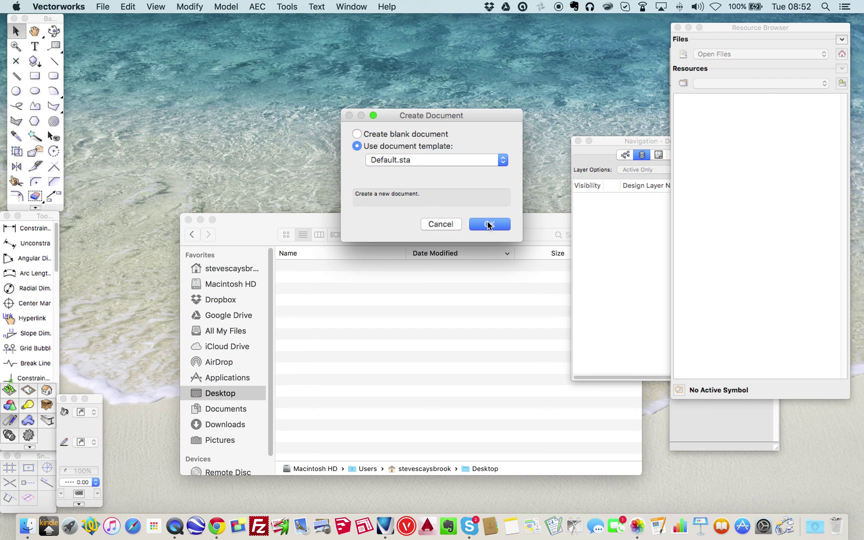
left_click(489, 225)
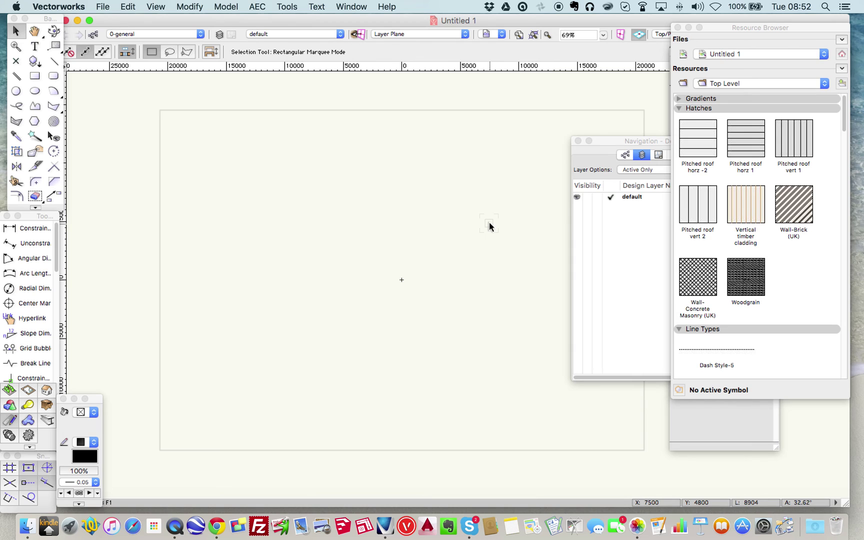
scroll(740, 206, "down", 3)
scroll(740, 210, "down", 10)
scroll(738, 209, "up", 15)
- Add an absolute-path reference to 159977 Coverntry Masonic Hall.vwx from the Dropbox Konstrukshon Live projects folder, keeping the default reference options
left_click(287, 7)
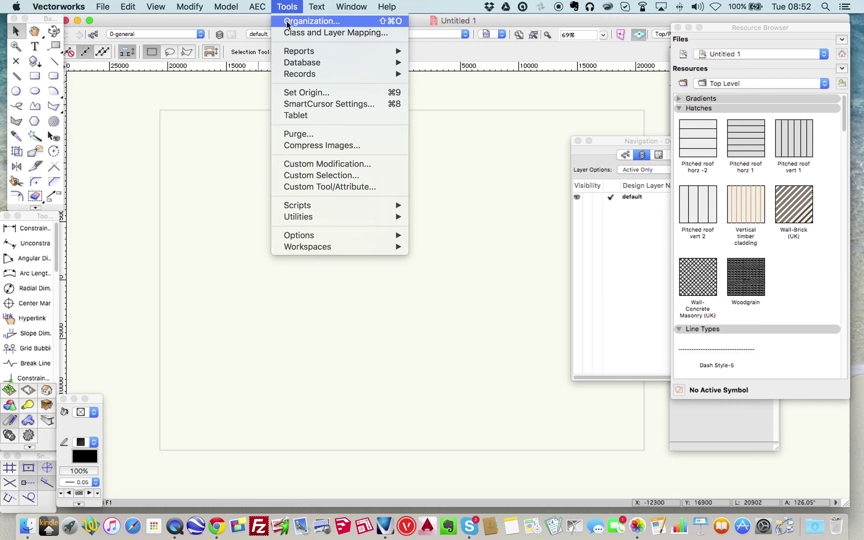
left_click(287, 22)
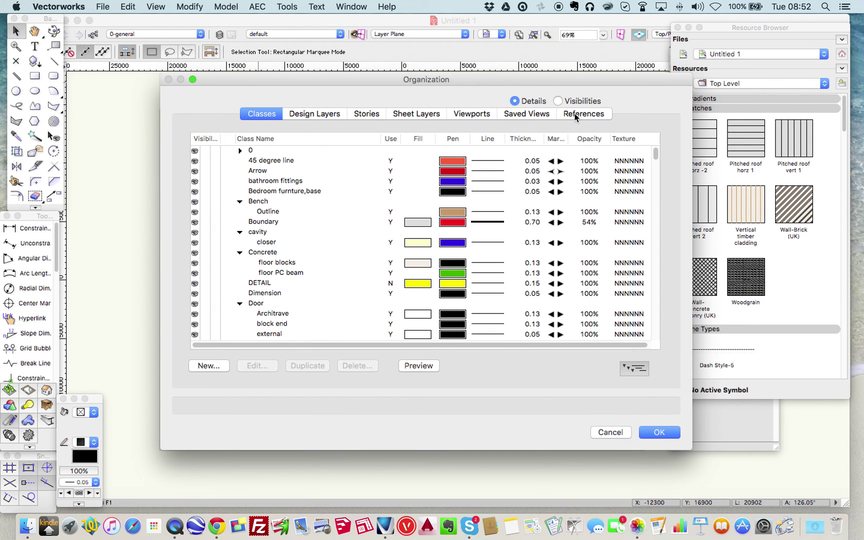
left_click(575, 114)
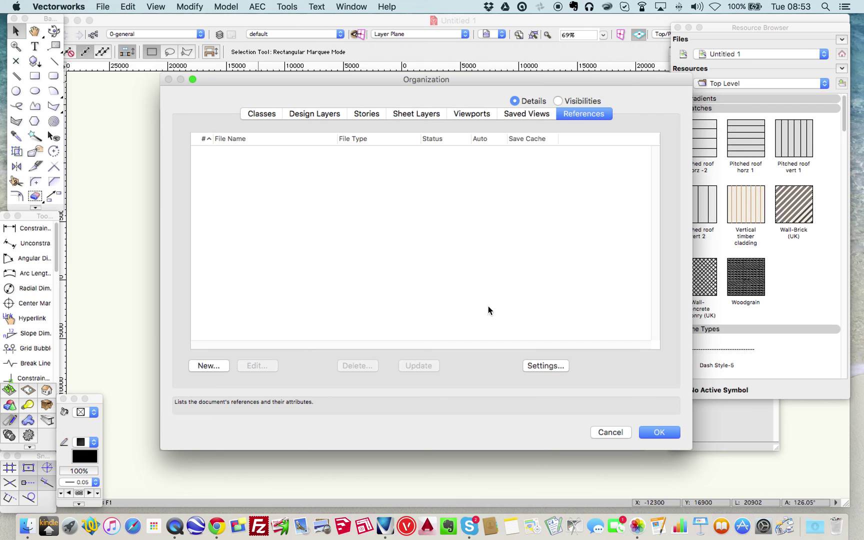
left_click(201, 367)
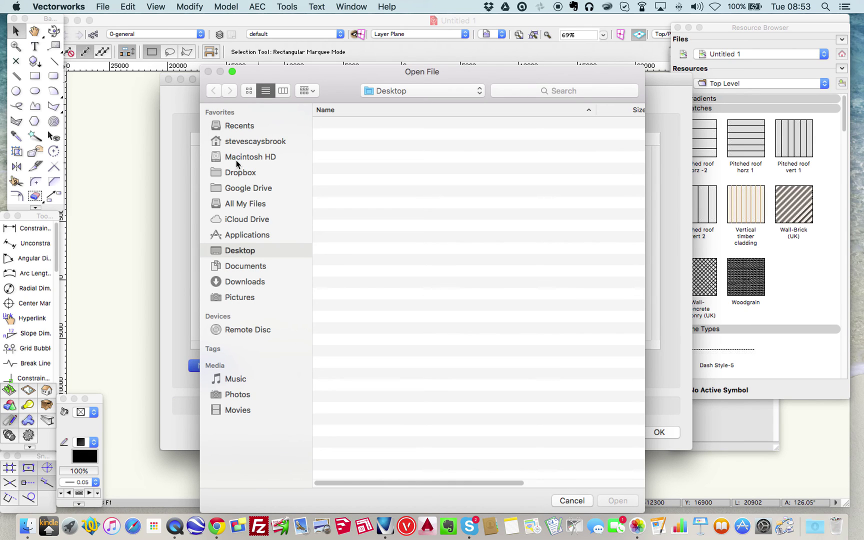
left_click(235, 173)
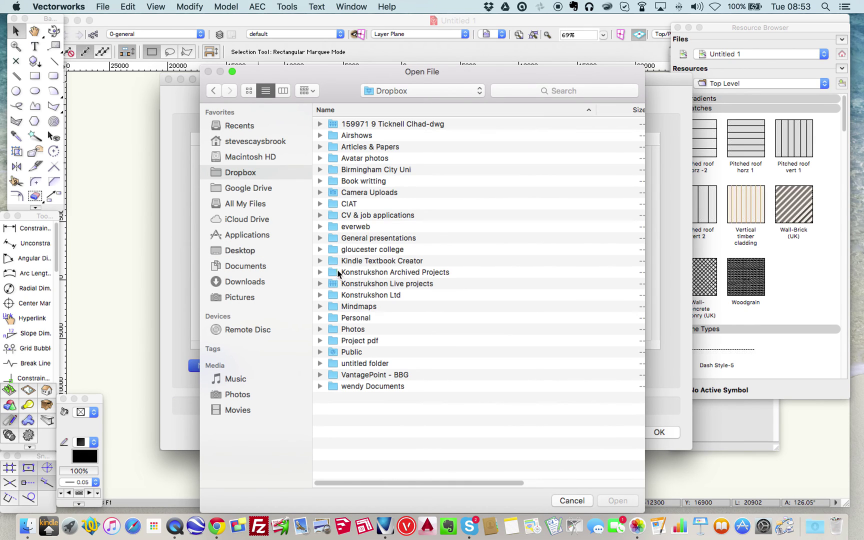
double_click(347, 283)
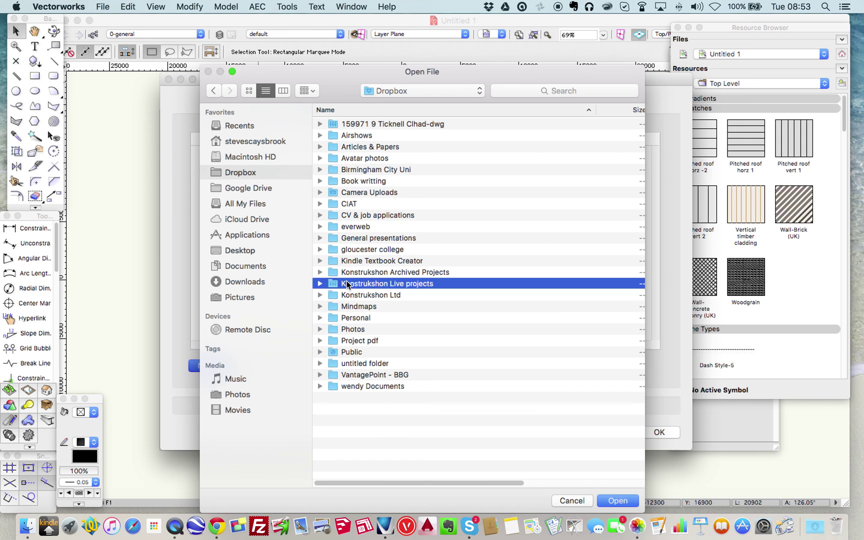
double_click(358, 205)
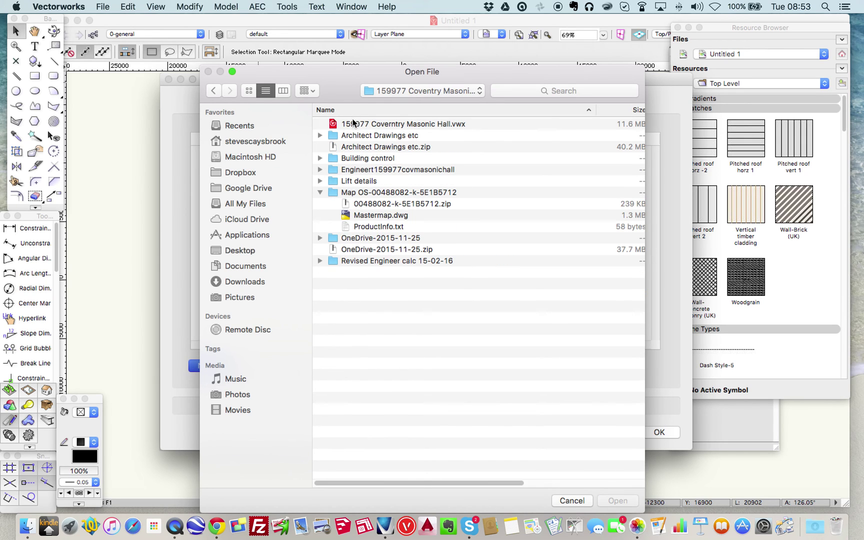
left_click(355, 125)
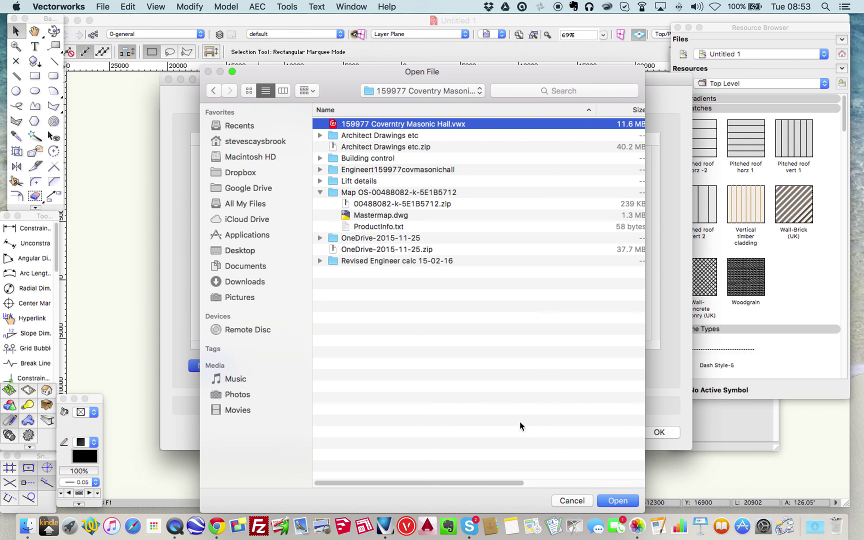
left_click(611, 501)
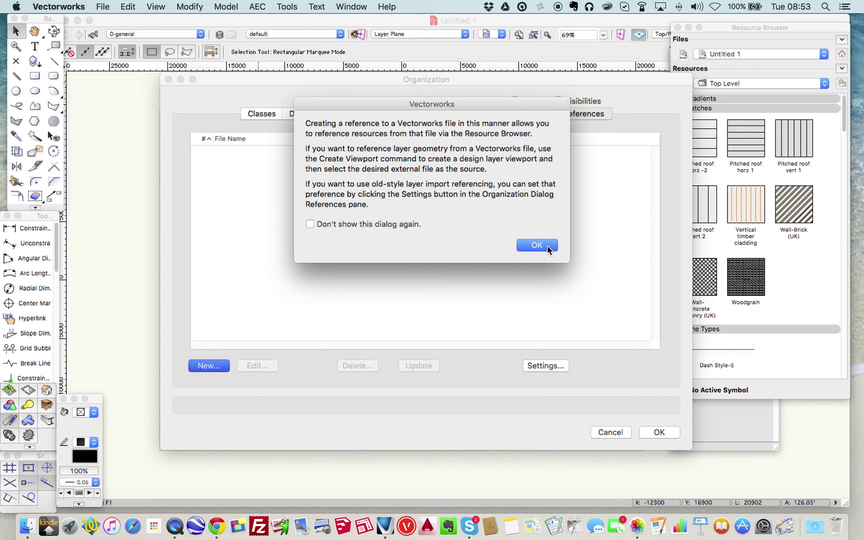
left_click(547, 246)
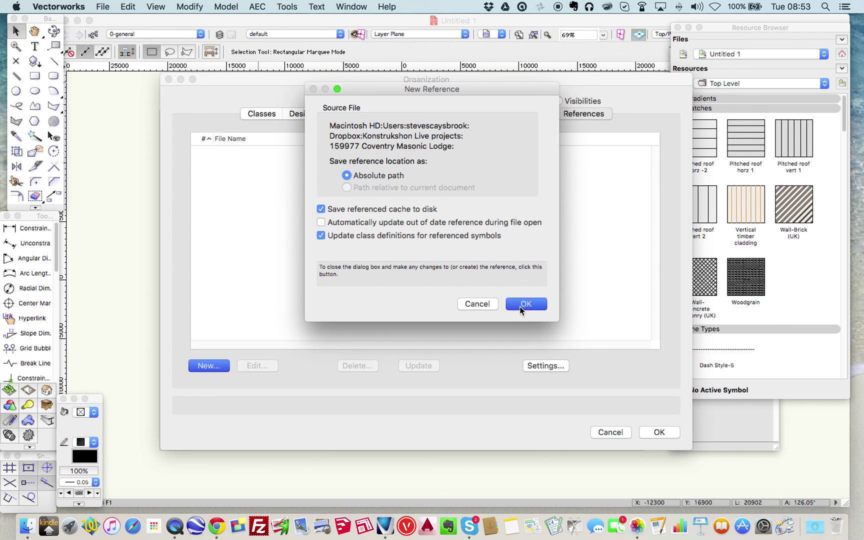
left_click(521, 305)
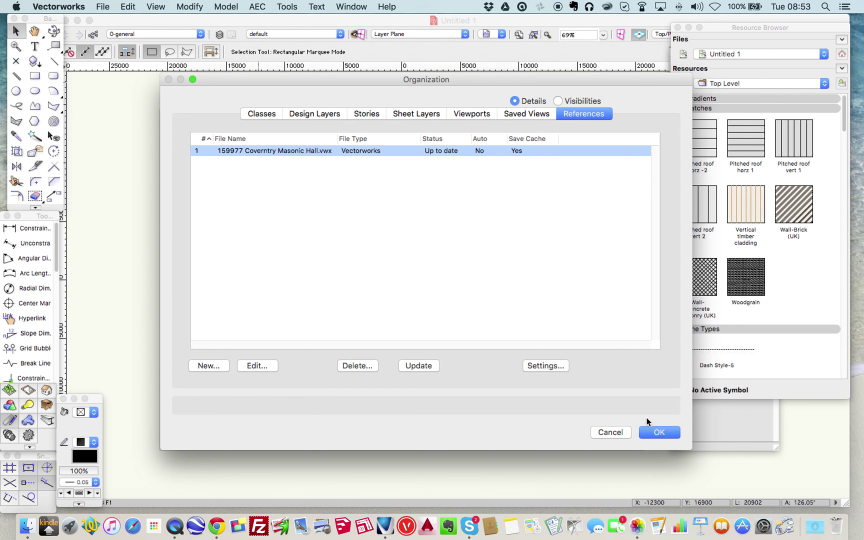
left_click(660, 433)
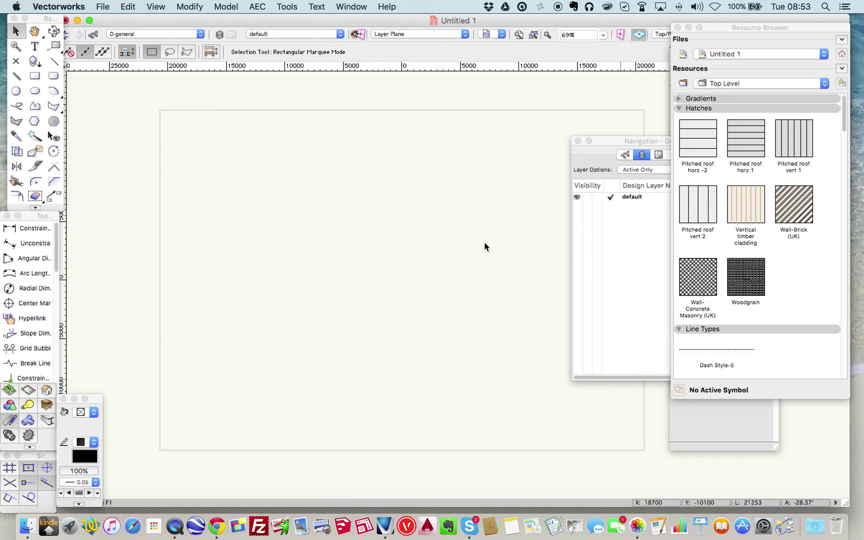
- Reposition the Navigation palette, and set the document's method for referencing Vectorworks files to Layer import
left_click_drag(626, 145, 606, 170)
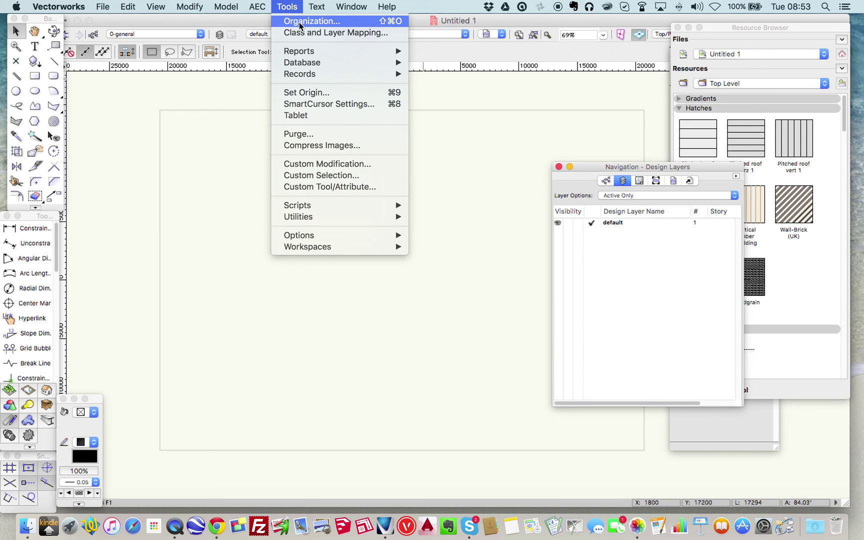
left_click(301, 24)
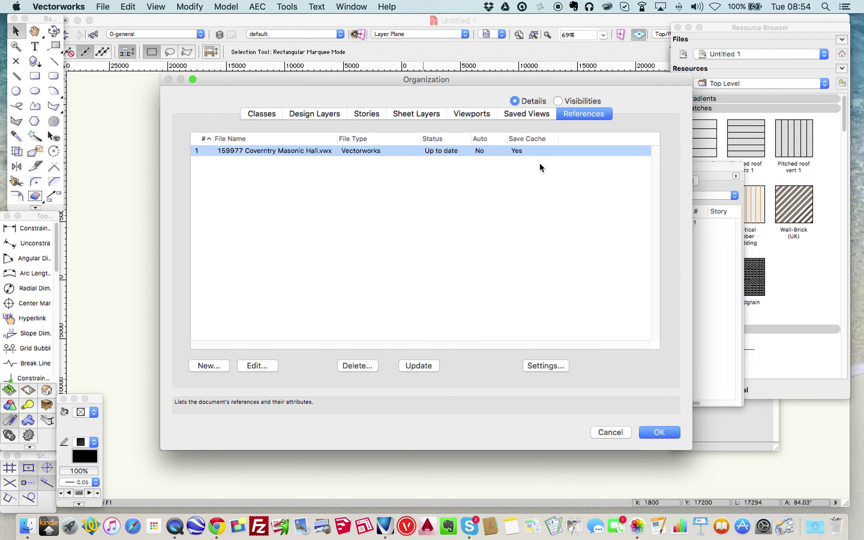
left_click(357, 184)
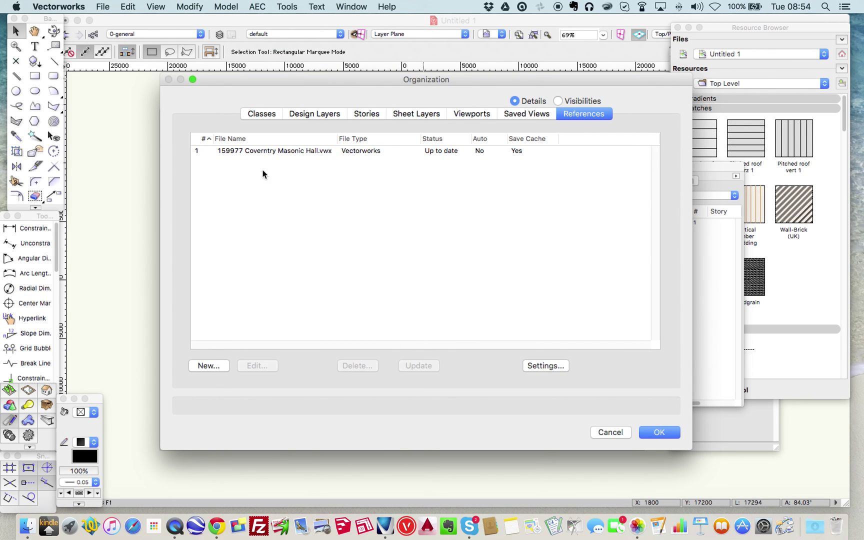
left_click(261, 151)
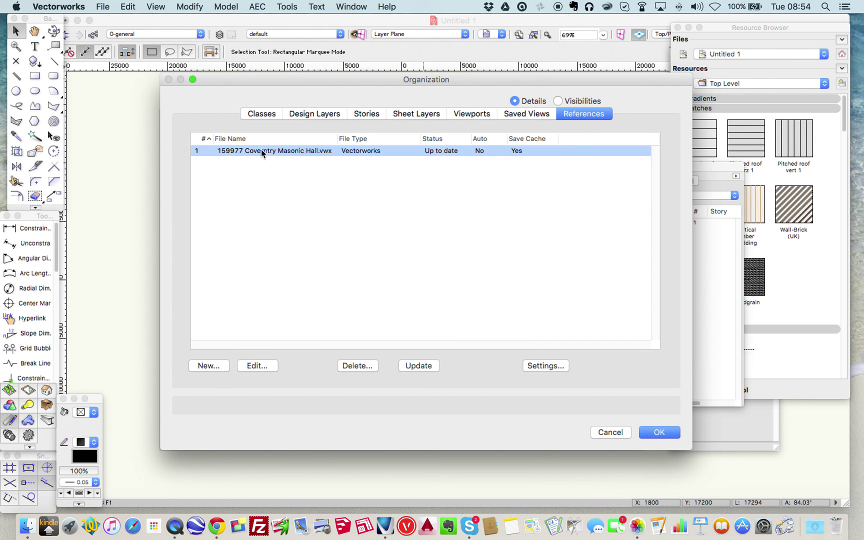
left_click(548, 366)
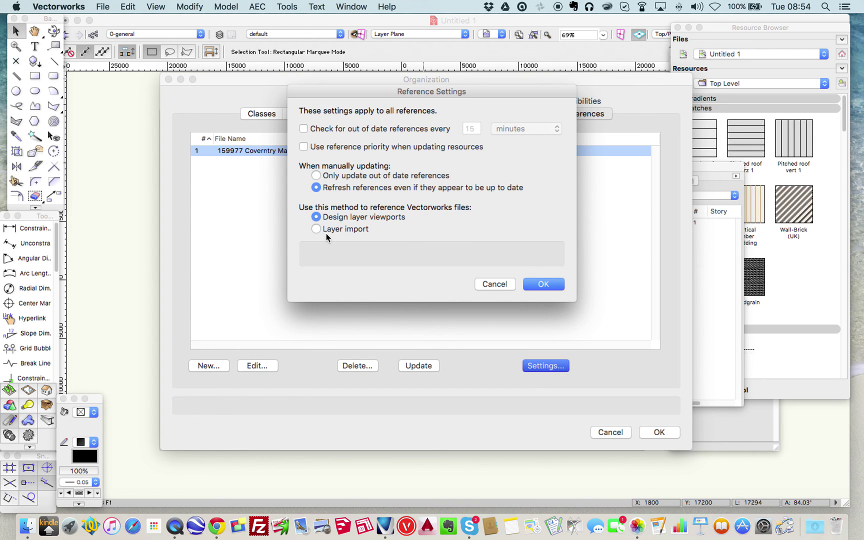
mouse_move(320, 228)
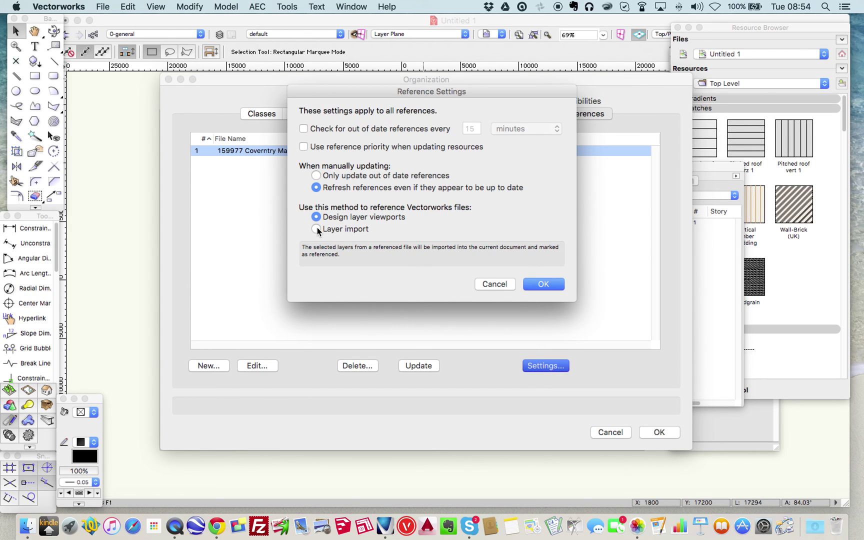
left_click(317, 228)
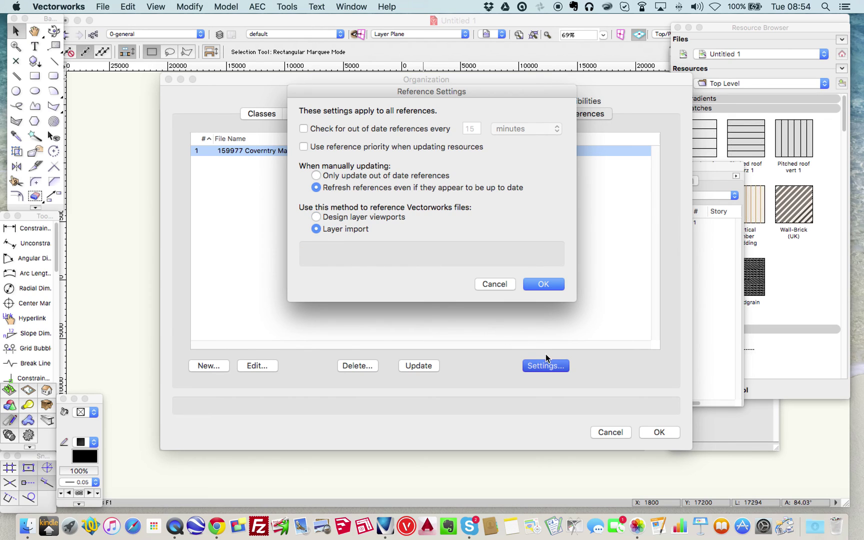
left_click(533, 285)
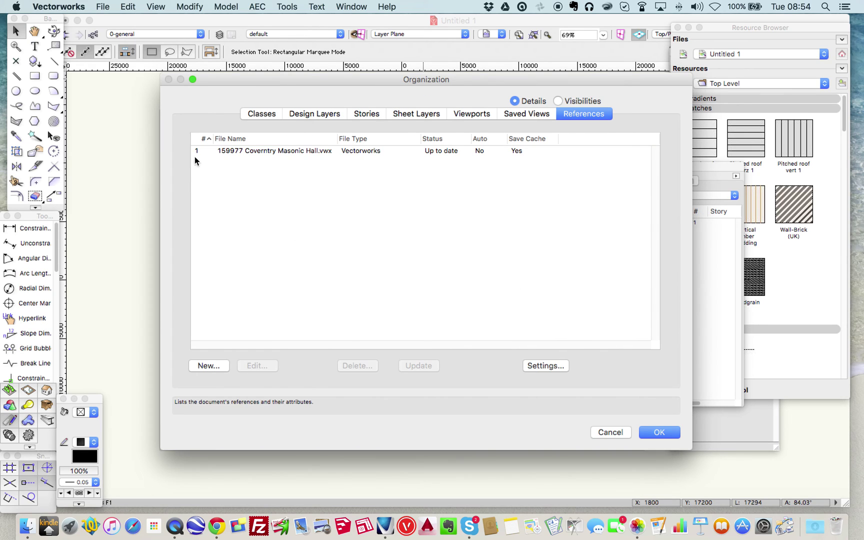
- Edit the 159977 Coverntry Masonic Hall.vwx reference to include the Existing Roof Plan, Existing Second Floor, Existing First Floor and Existing Ground FLoor Plan layers
left_click(246, 151)
left_click(257, 367)
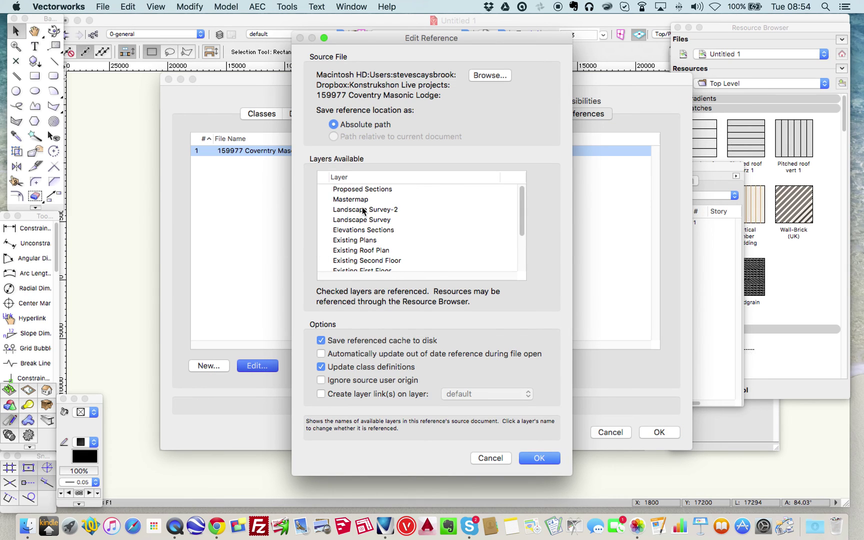
scroll(363, 211, "down", 2)
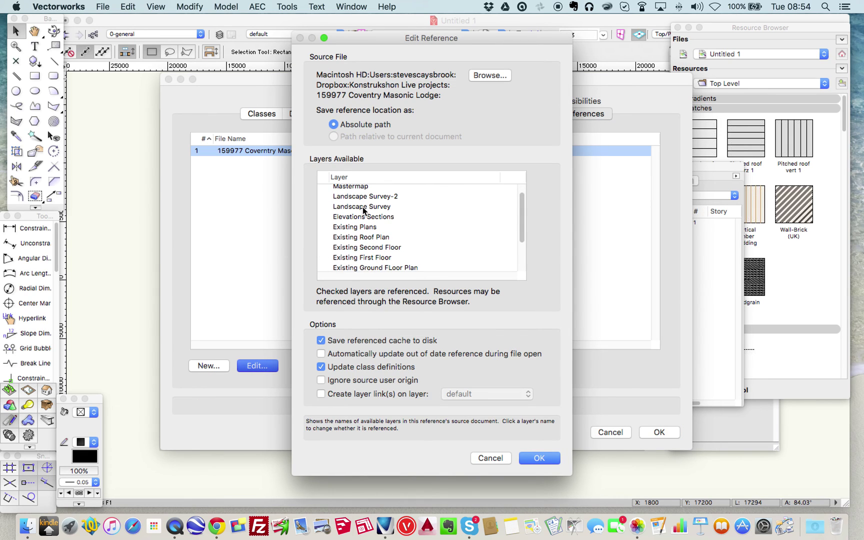
scroll(363, 210, "down", 1)
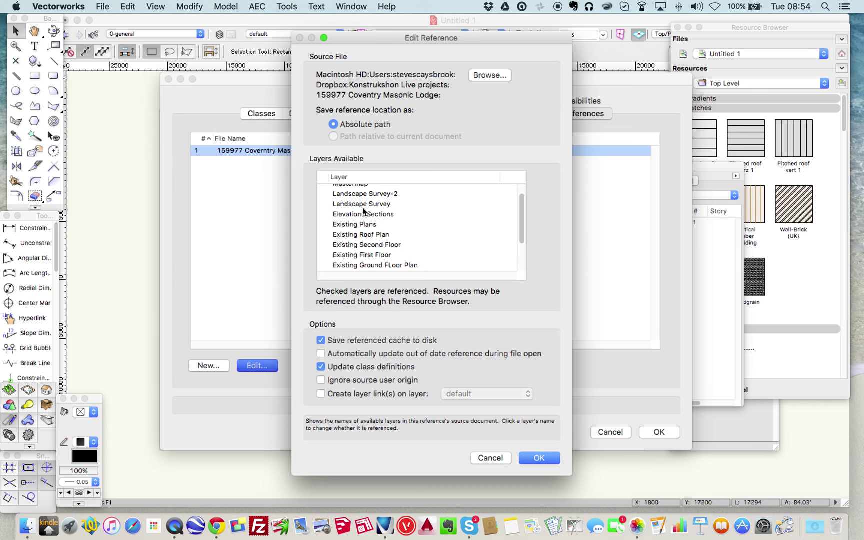
left_click(323, 234)
left_click(323, 244)
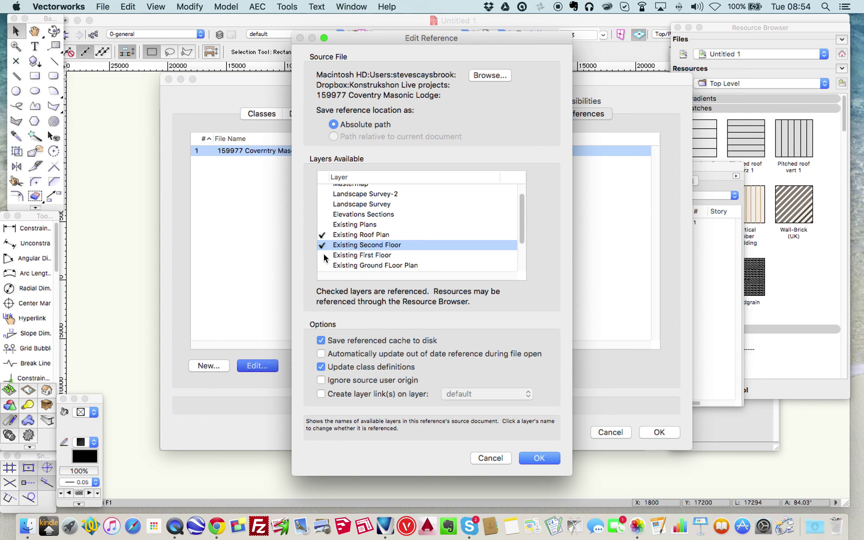
left_click(323, 255)
left_click(323, 265)
- Include the Existing Basement and Existing Elevations layers in the reference, accept all viewport removals, and apply the changes to the document
scroll(326, 263, "down", 2)
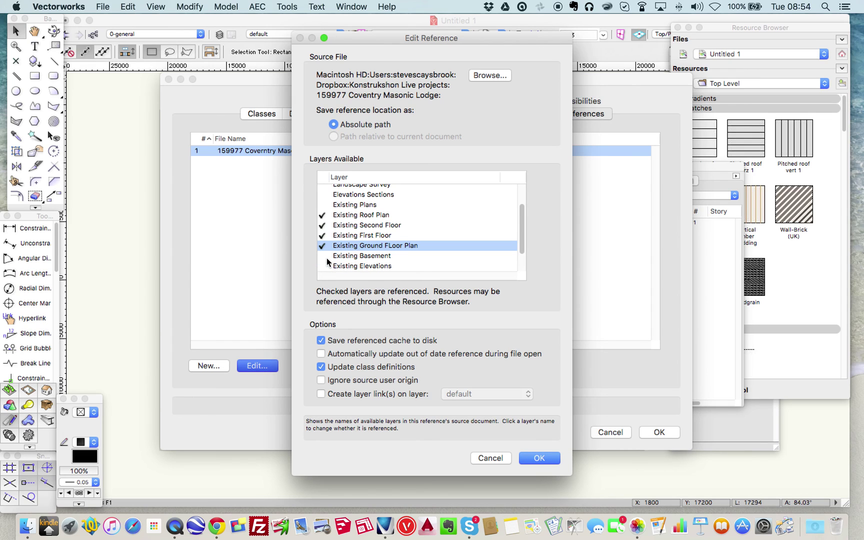
left_click(324, 256)
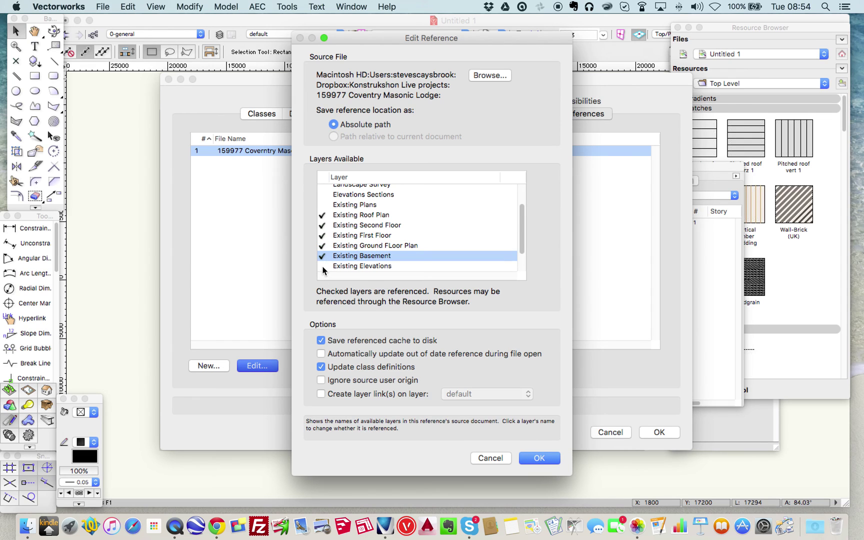
left_click(323, 266)
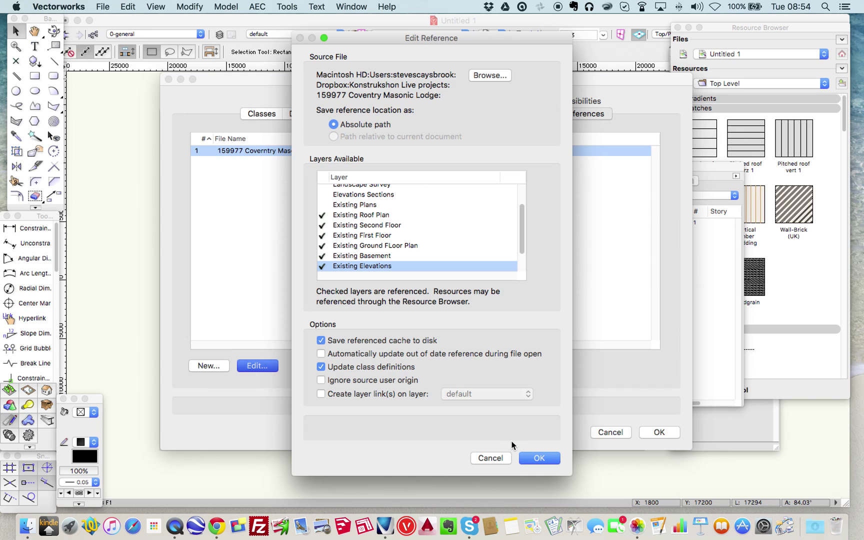
left_click(538, 458)
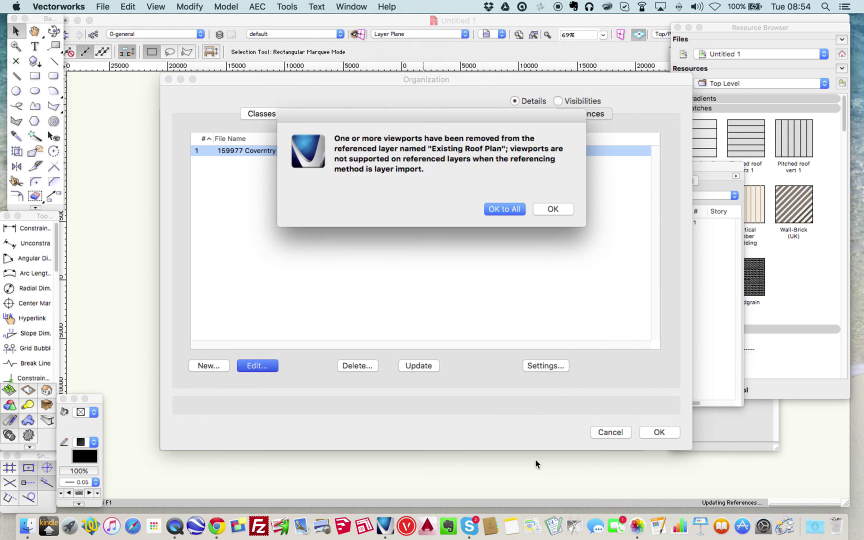
left_click(502, 210)
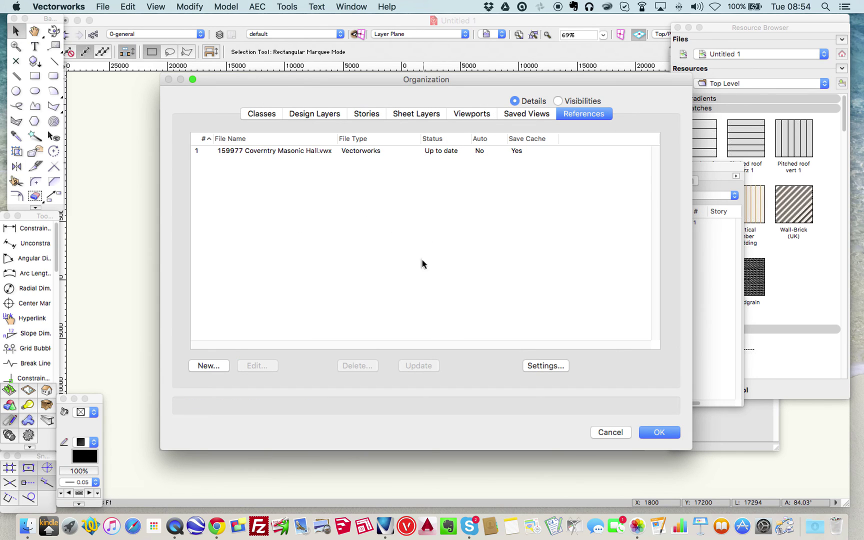
left_click(658, 433)
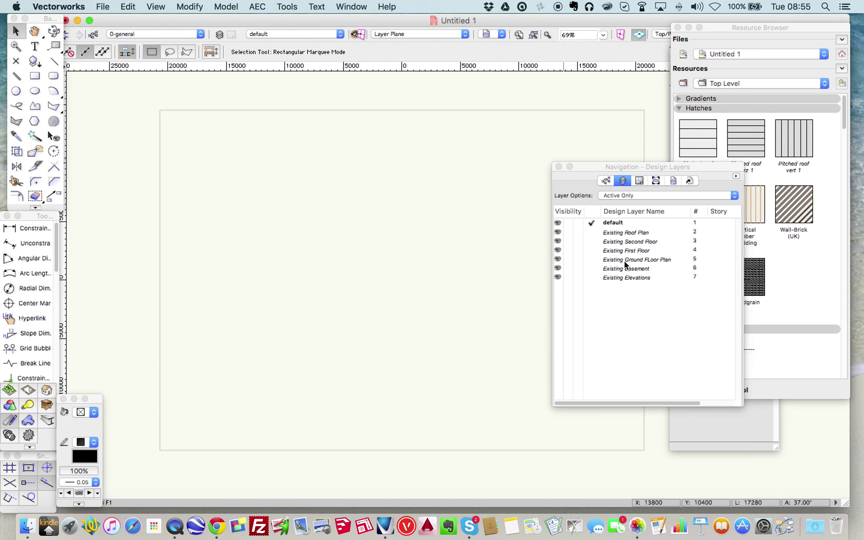
- Make the referenced Existing Ground FLoor Plan layer active and fit its objects in view to examine the plan
left_click(592, 260)
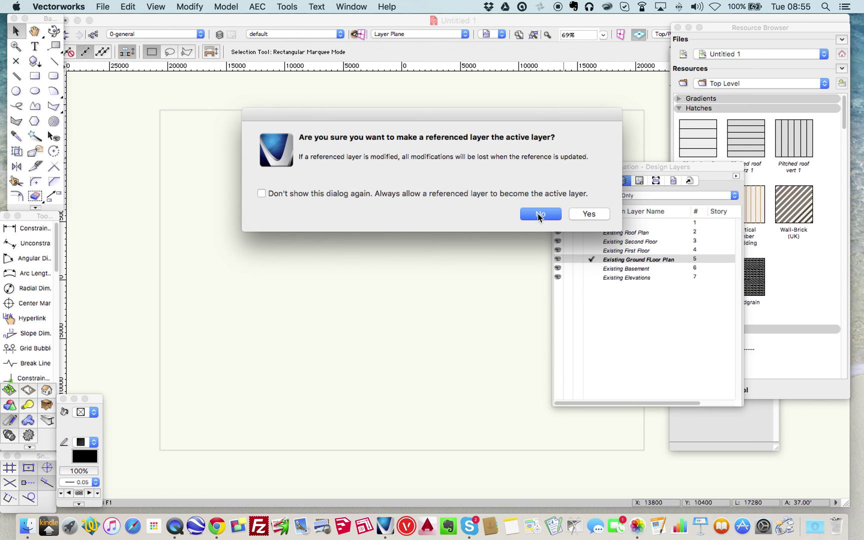
left_click(590, 214)
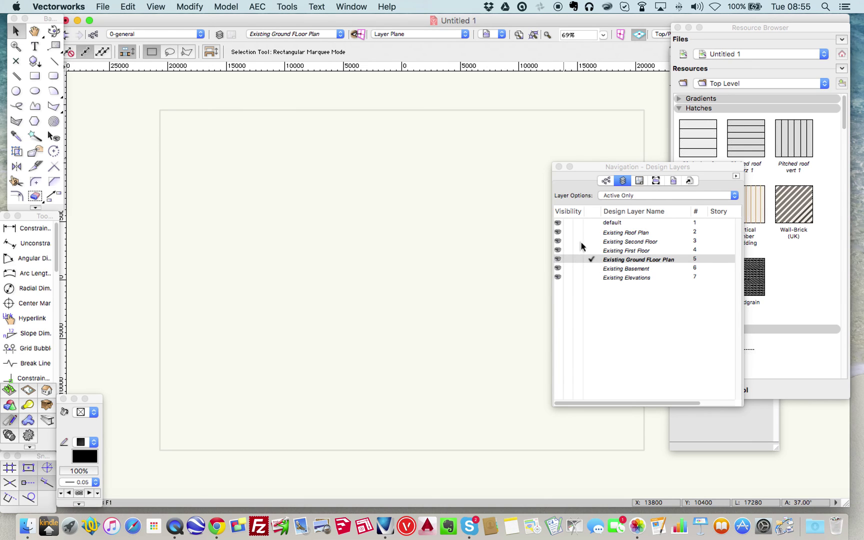
left_click(533, 34)
scroll(396, 181, "up", 2)
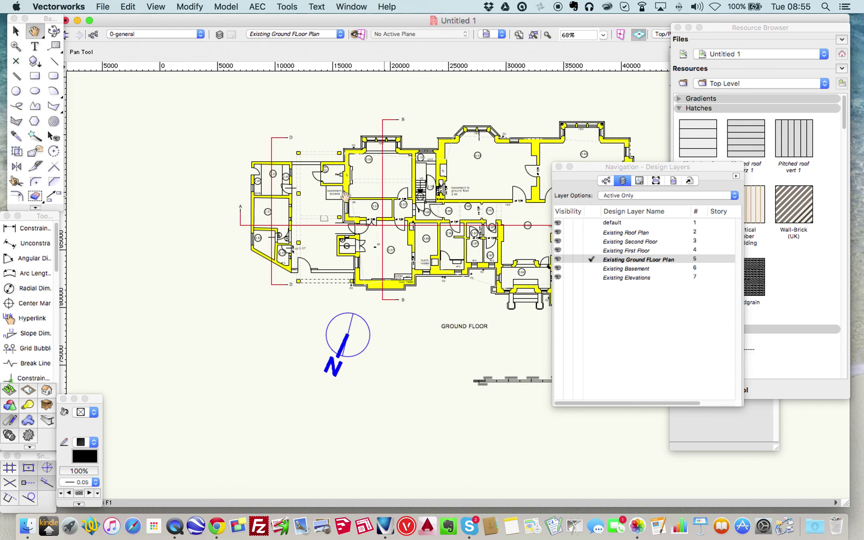
scroll(320, 220, "down", 2)
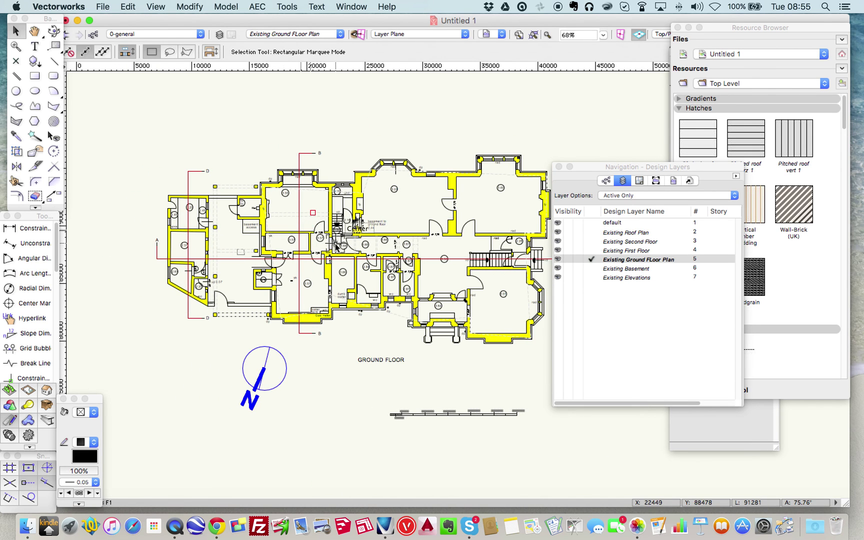
key("space")
left_click_drag(346, 249, 325, 248)
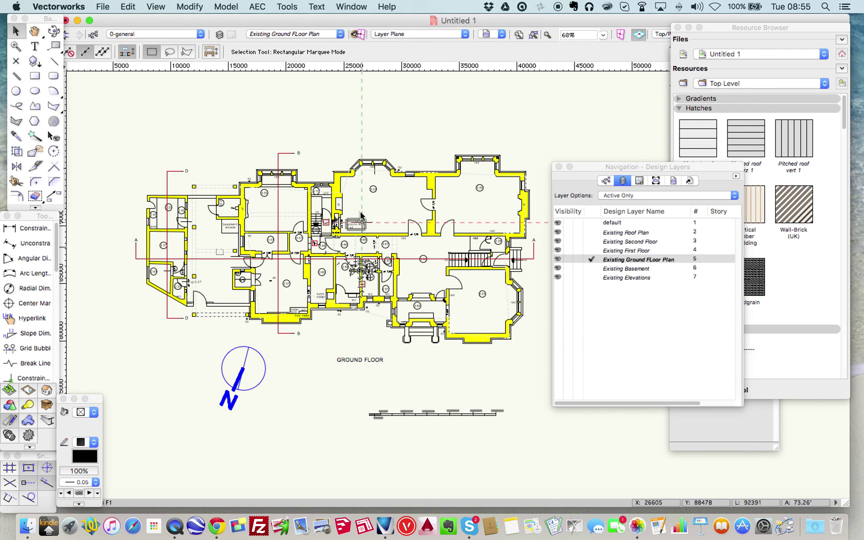
scroll(336, 76, "up", 3)
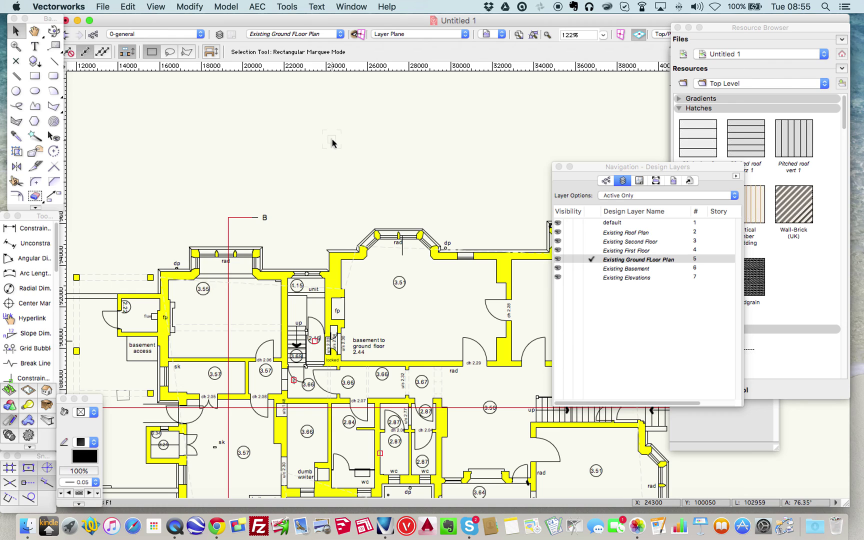
scroll(332, 144, "down", 3)
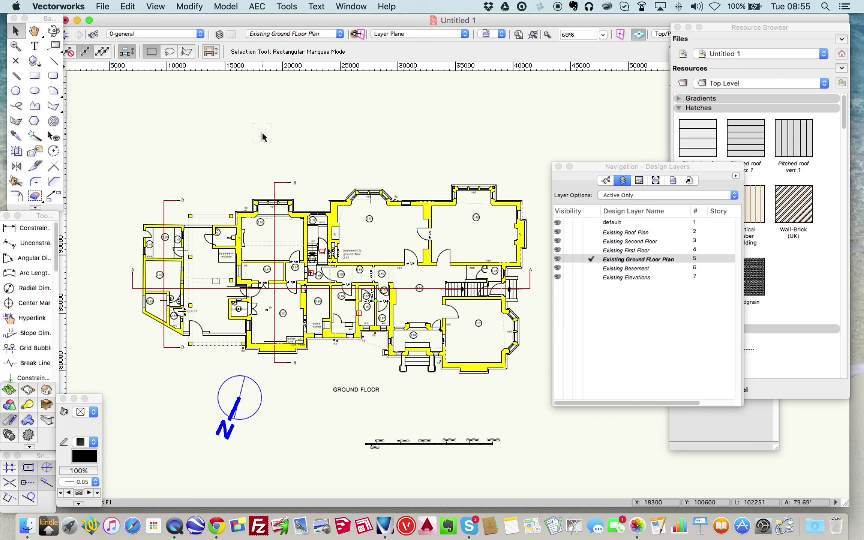
- Draw a rectangle about 1087 mm wide and 627 mm high beside the yellow wall, near the 3.50 height mark
left_click(35, 76)
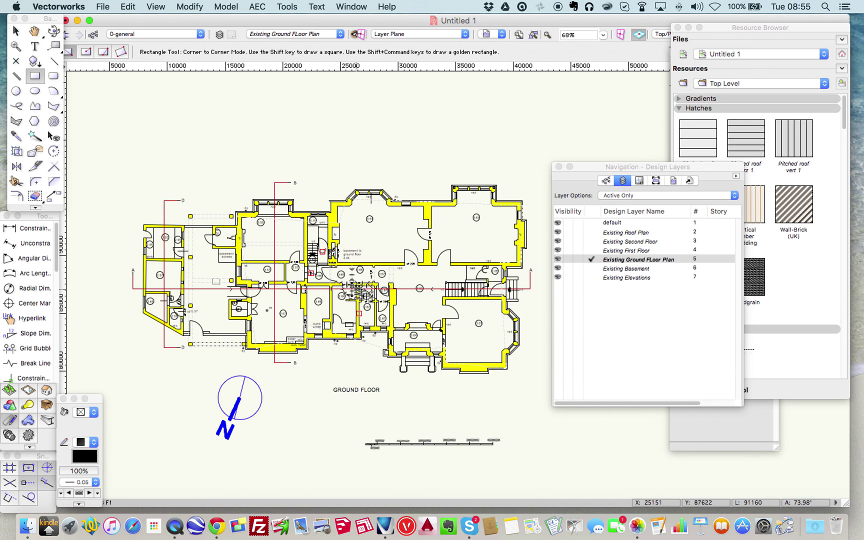
scroll(396, 293, "up", 10)
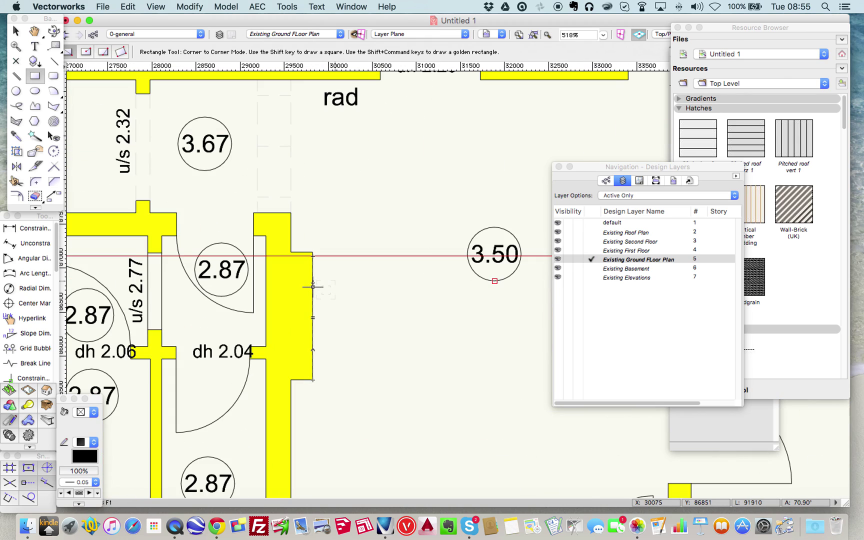
left_click(325, 256)
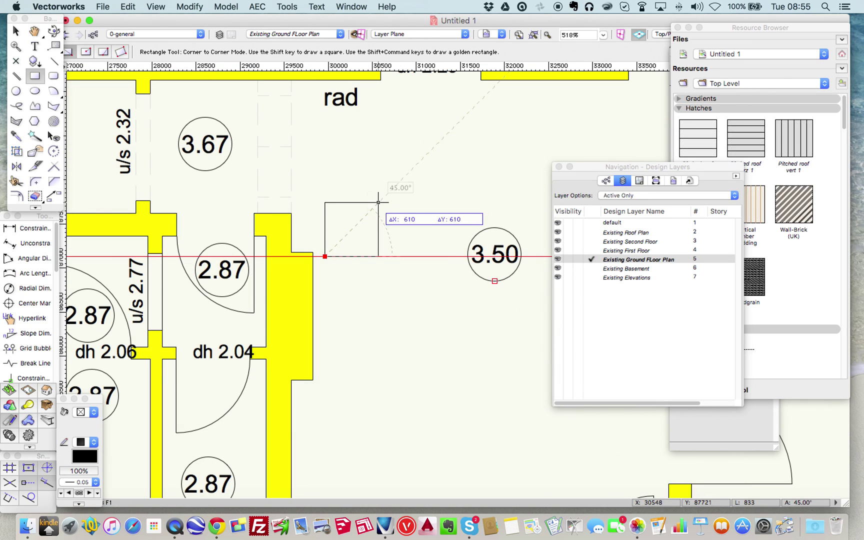
left_click(421, 201)
- Nudge the new rectangle left, closer to the yellow wall's face
key("shift+Left")
key("shift+Left")
key("shift+Left")
key("shift+Left")
key("shift+Left")
key("shift+Left")
key("shift+Left")
key("shift+Left")
key("shift+Left")
key("shift+Left")
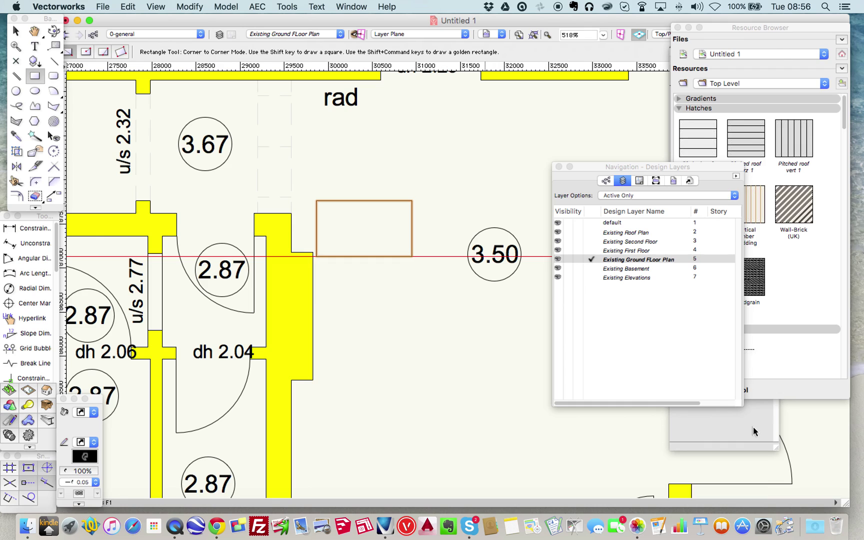
- Move the rectangle from the referenced ground floor layer to the default layer, and make default the active layer
key("super+i")
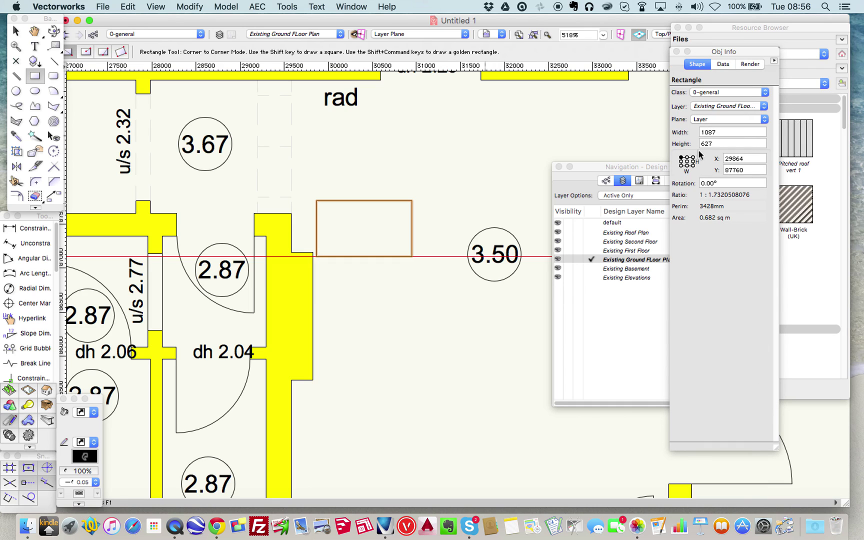
left_click(724, 107)
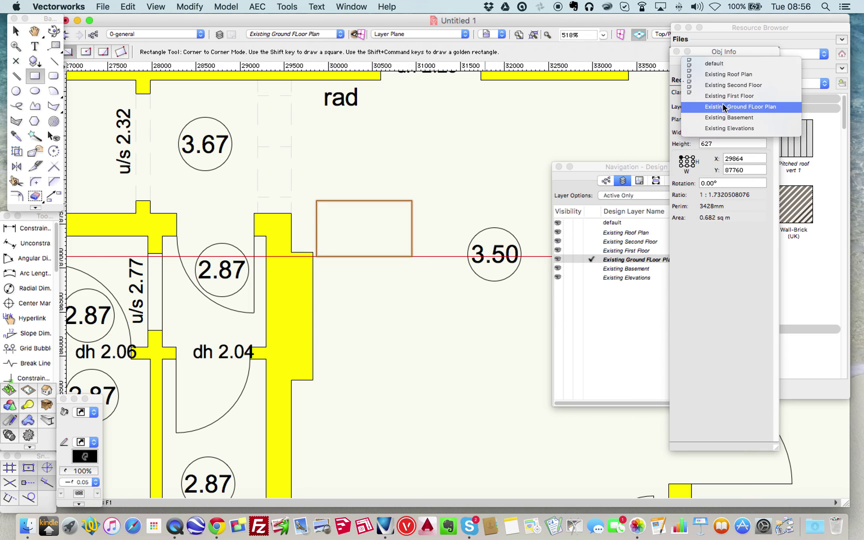
left_click(715, 68)
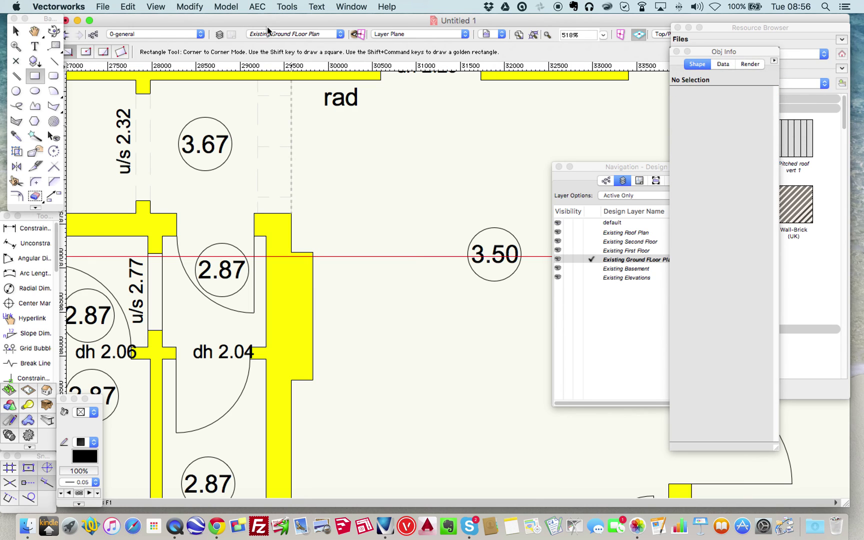
left_click(597, 223)
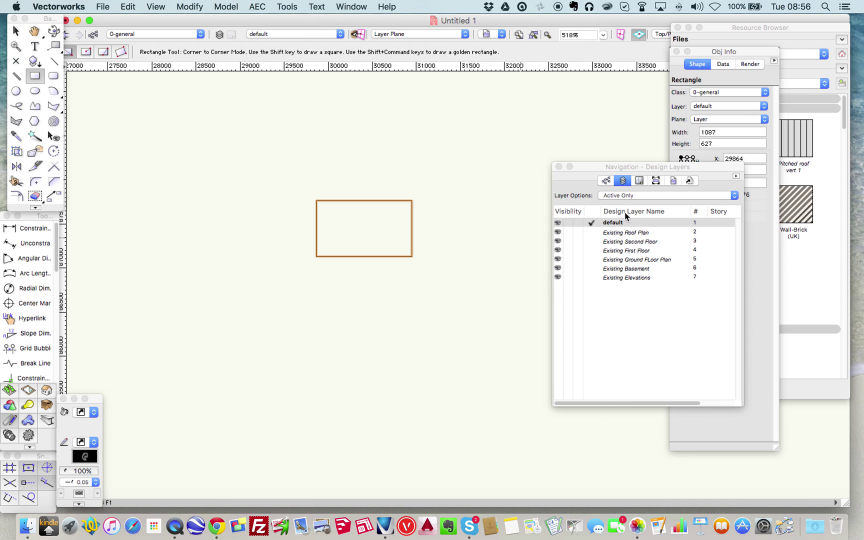
- Set the layer options to Show/Snap Others, and hide the existing roof plan, second floor, first floor, basement and elevations layers
left_click(626, 196)
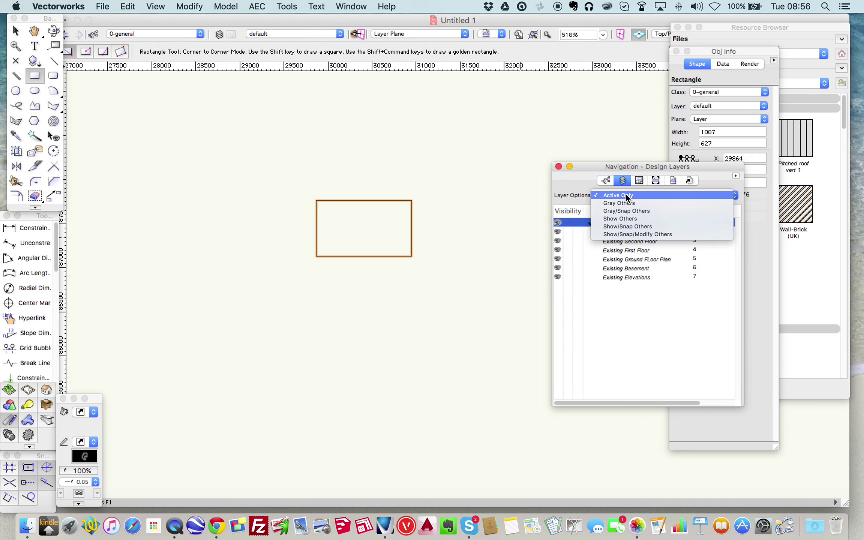
left_click(623, 227)
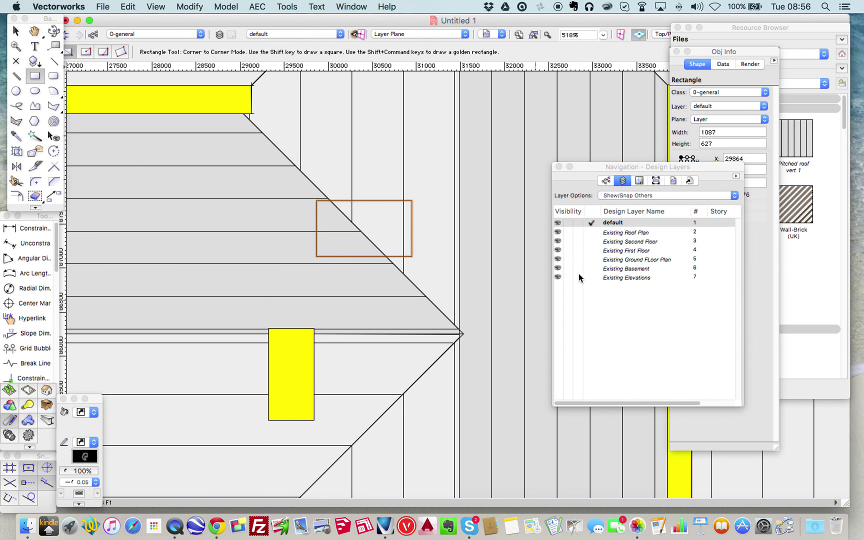
left_click(568, 232)
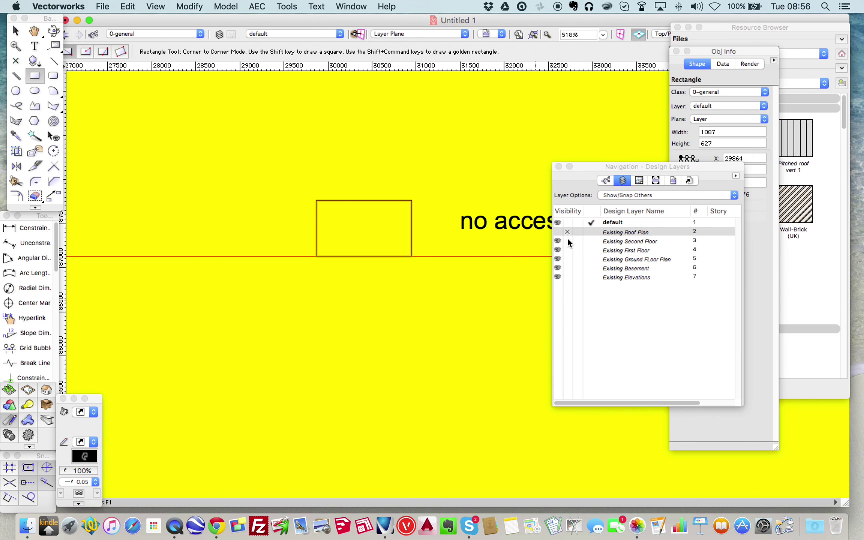
left_click(568, 242)
left_click(568, 250)
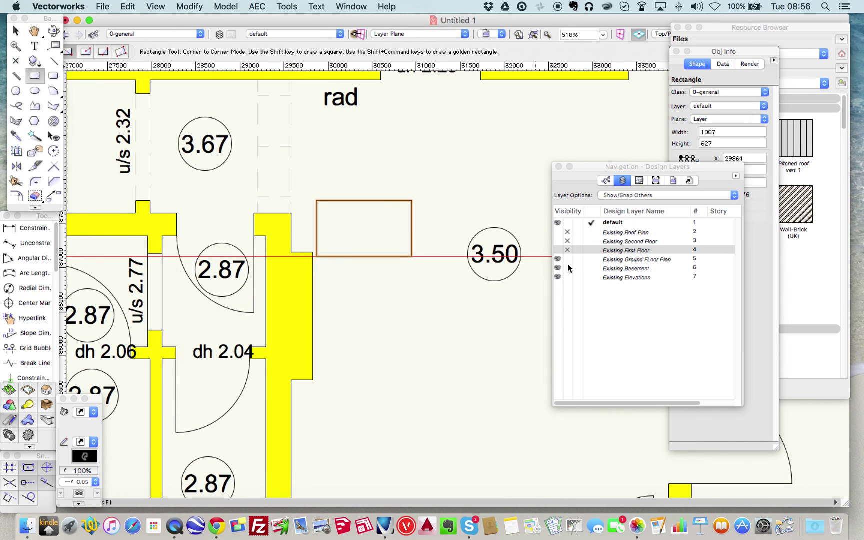
left_click(567, 268)
left_click(568, 277)
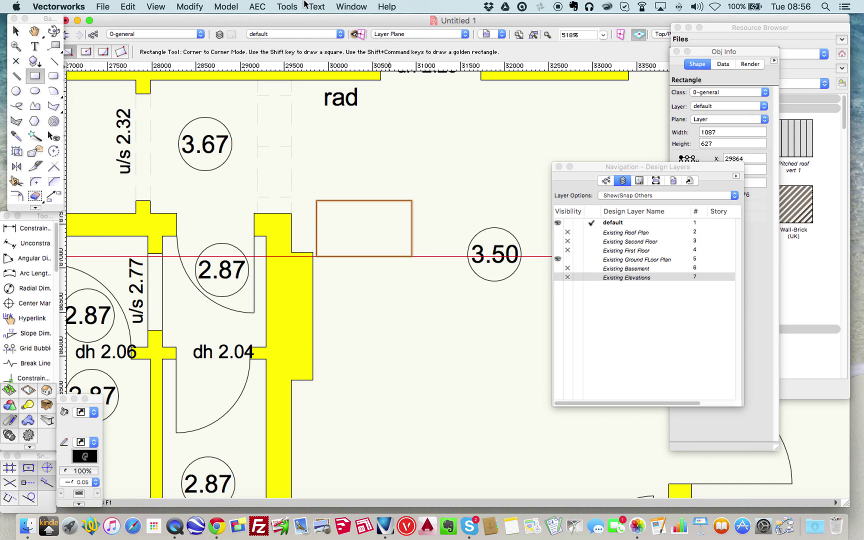
- Rename the default design layer as "Lift postion"
left_click(287, 7)
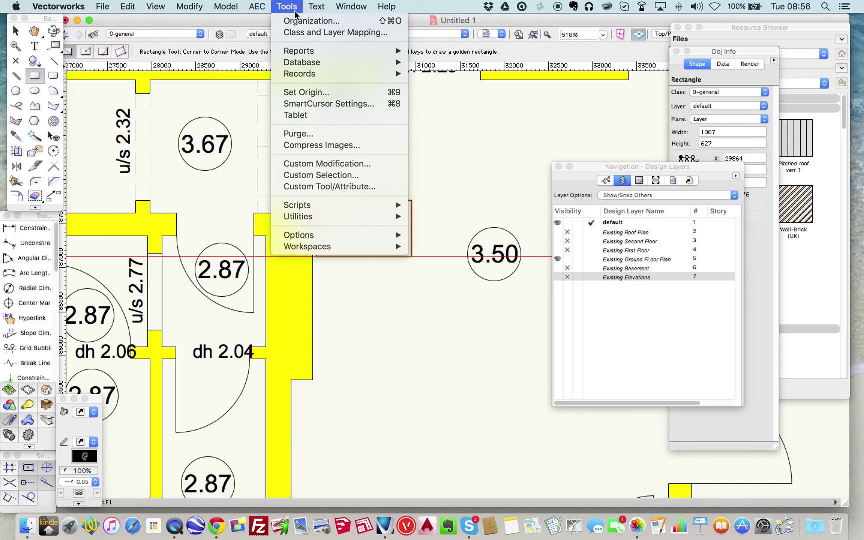
left_click(296, 21)
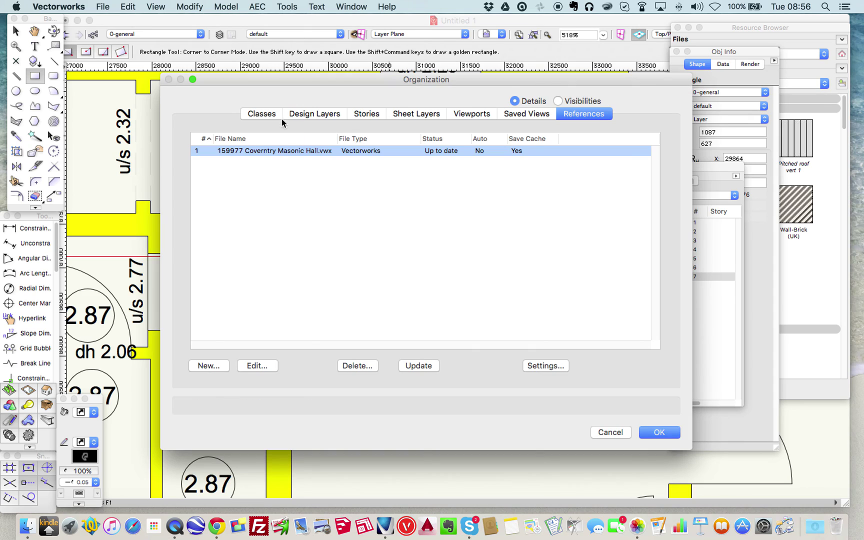
left_click(297, 115)
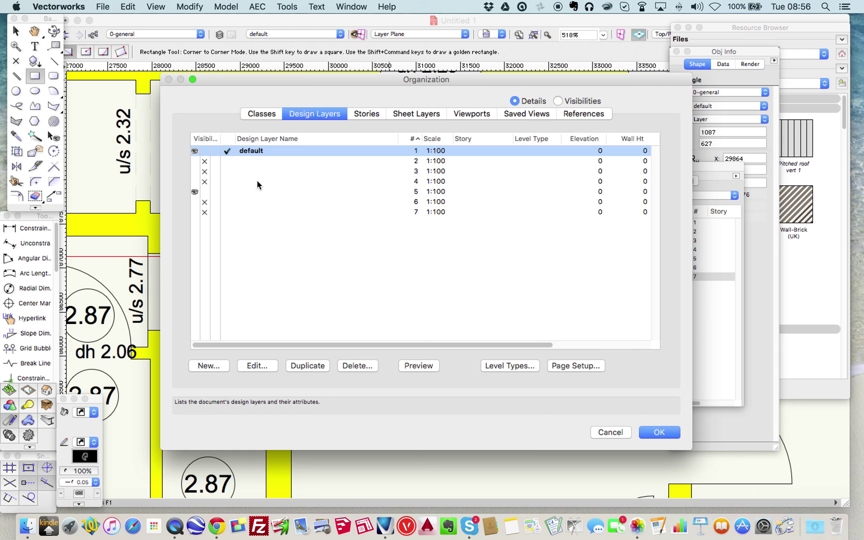
double_click(253, 149)
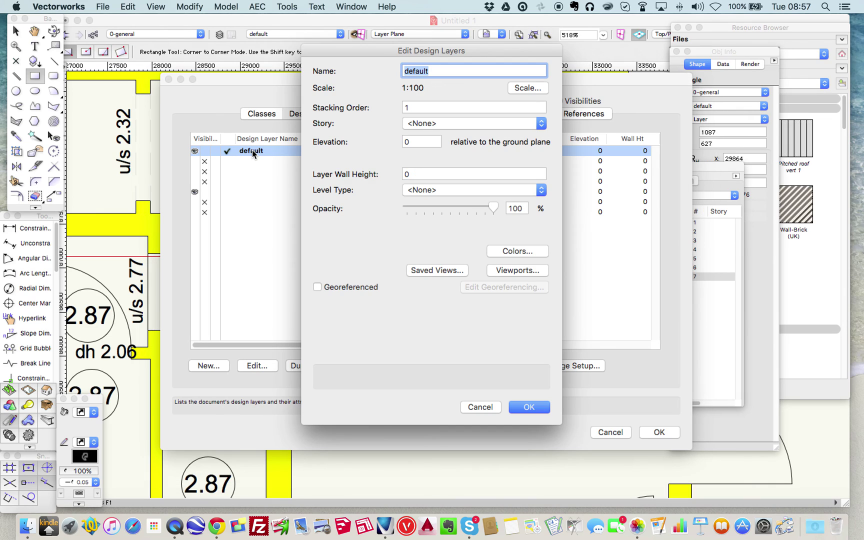
type("L")
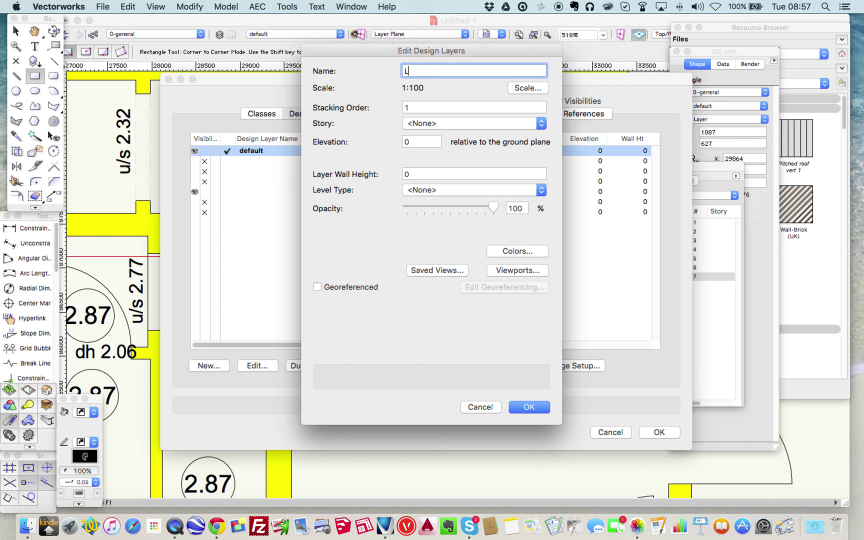
type("ift posstion")
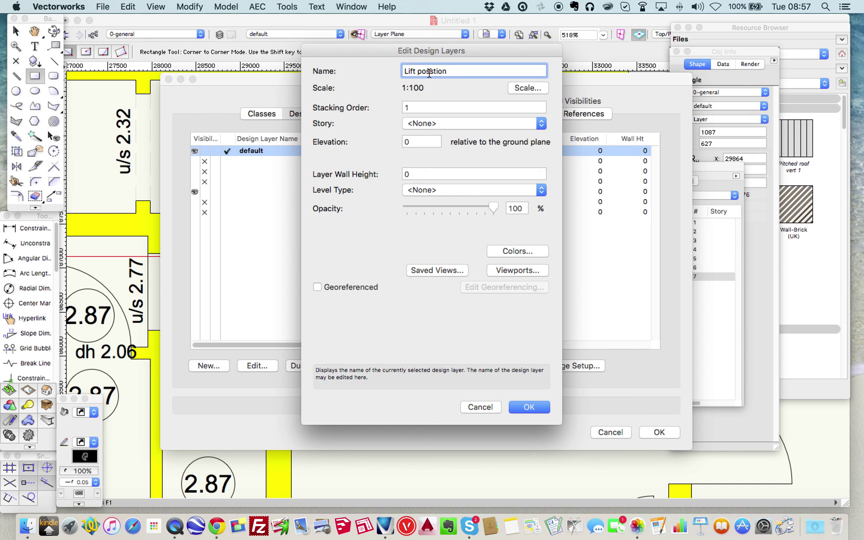
key("Return")
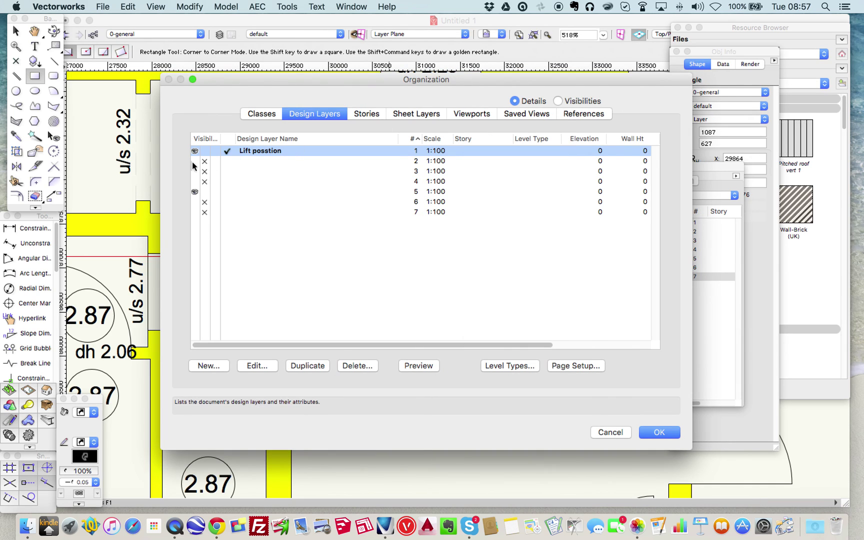
double_click(260, 150)
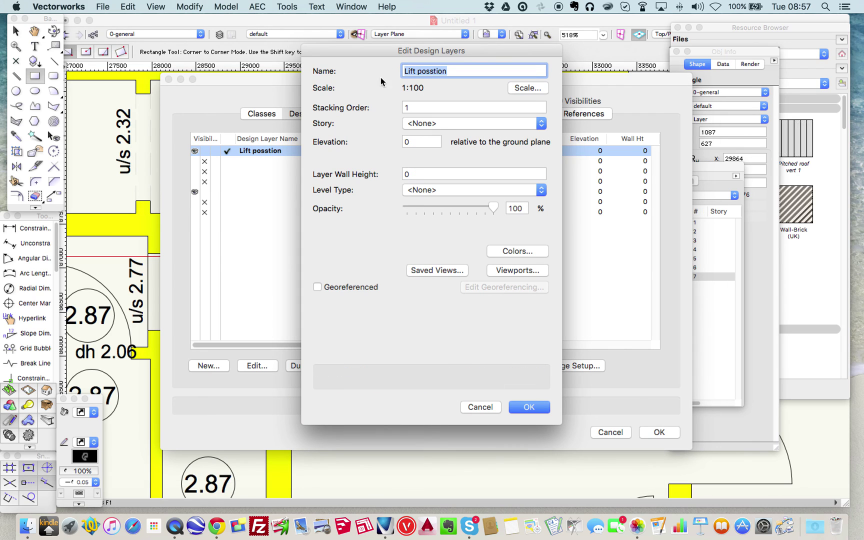
left_click(429, 73)
key("BackSpace")
left_click(526, 406)
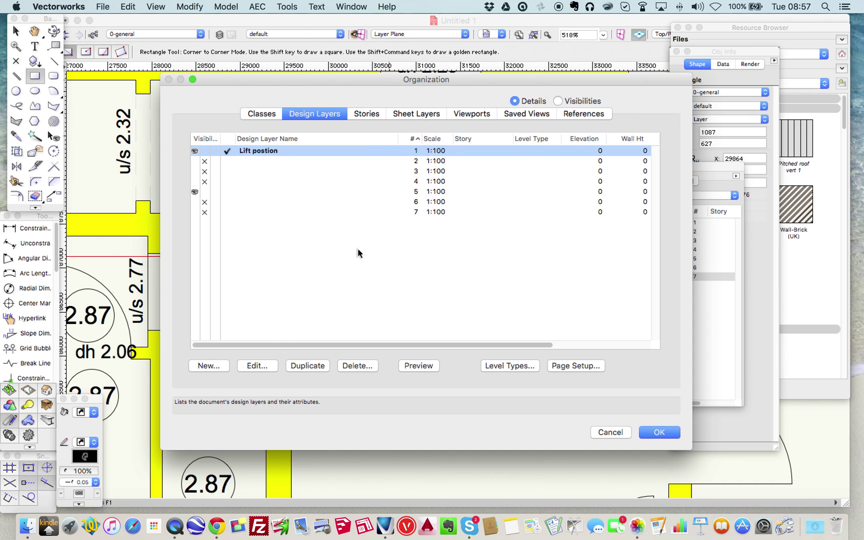
left_click(663, 433)
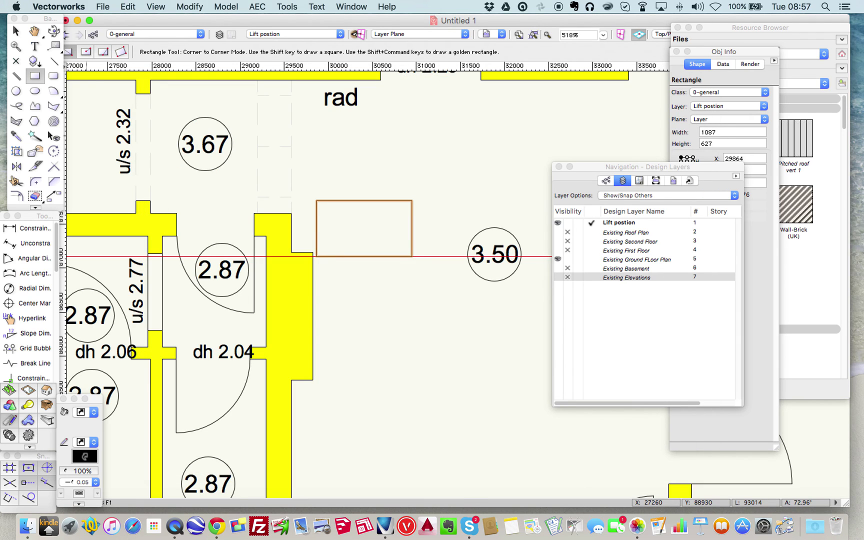
- Save the untitled document to the Desktop as "Cov mas hall lift.vwx"
left_click(101, 9)
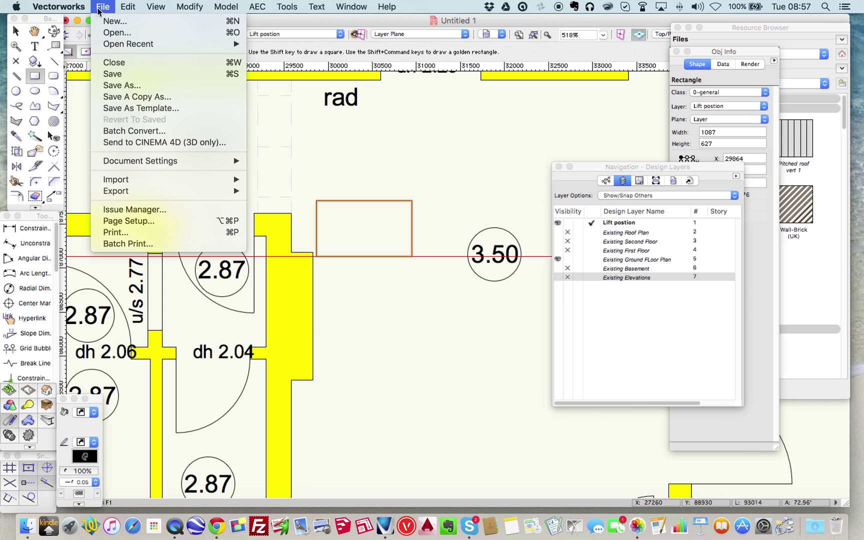
left_click(100, 88)
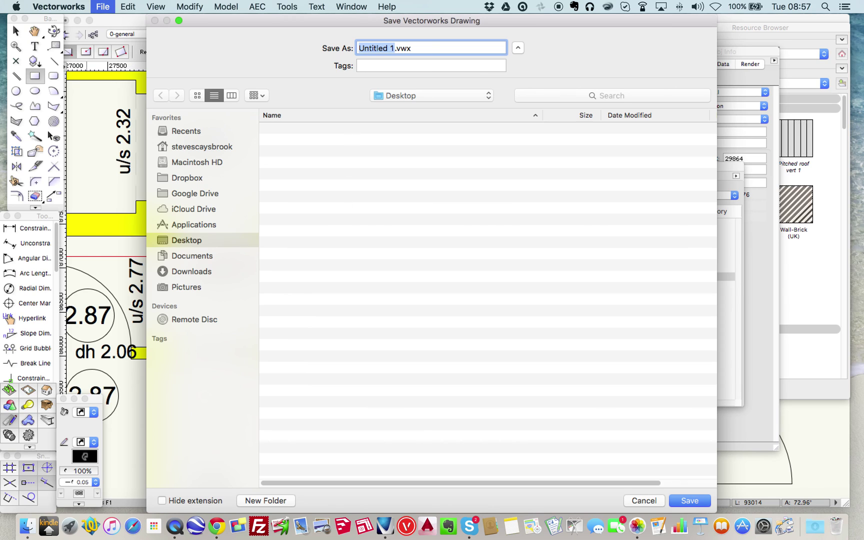
type("Cov mas hall l")
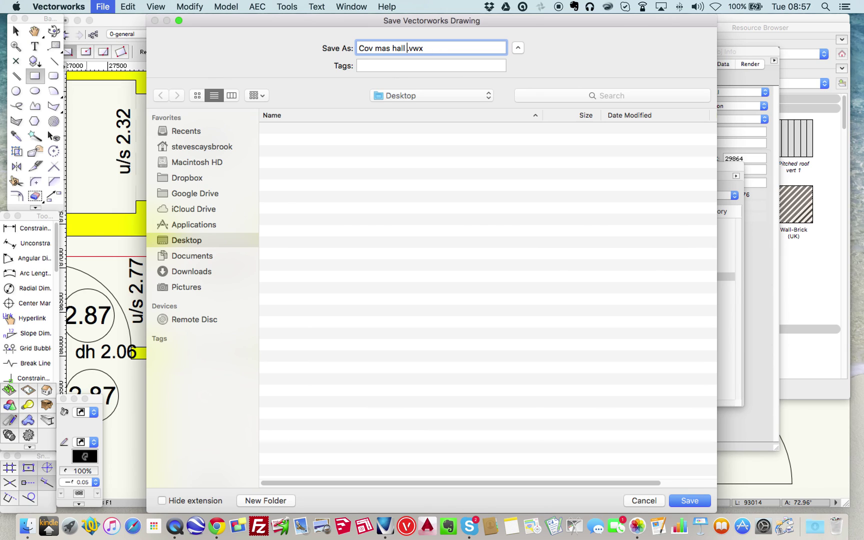
type("ift")
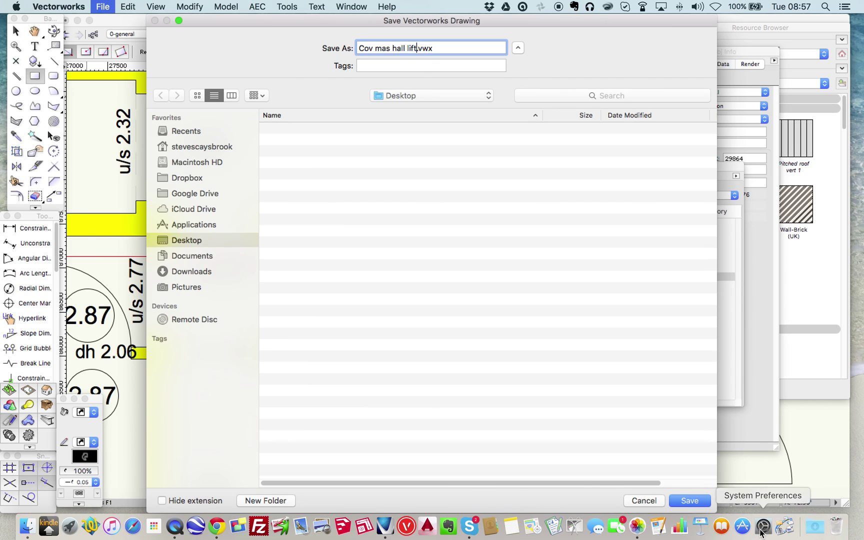
left_click(691, 501)
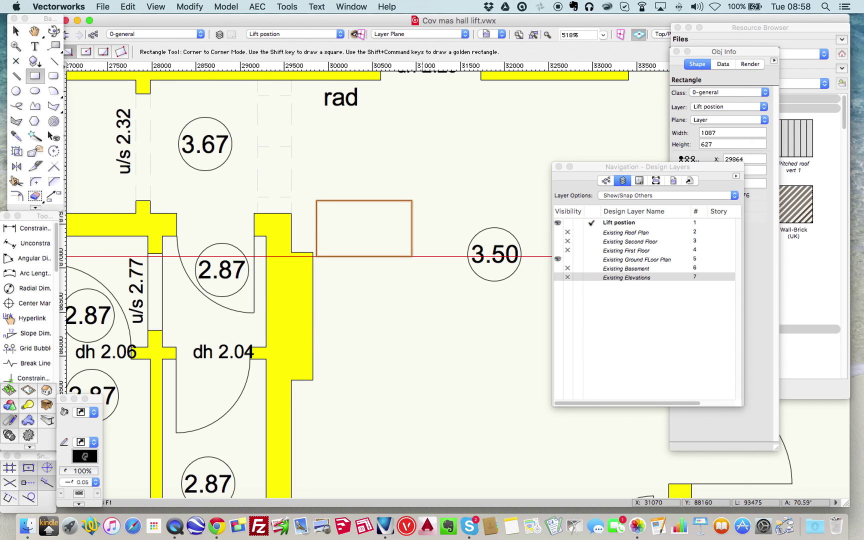
- Save another version of the drawing on the Desktop as "Cov mas hall lift no arch.vwx"
scroll(376, 143, "down", 3)
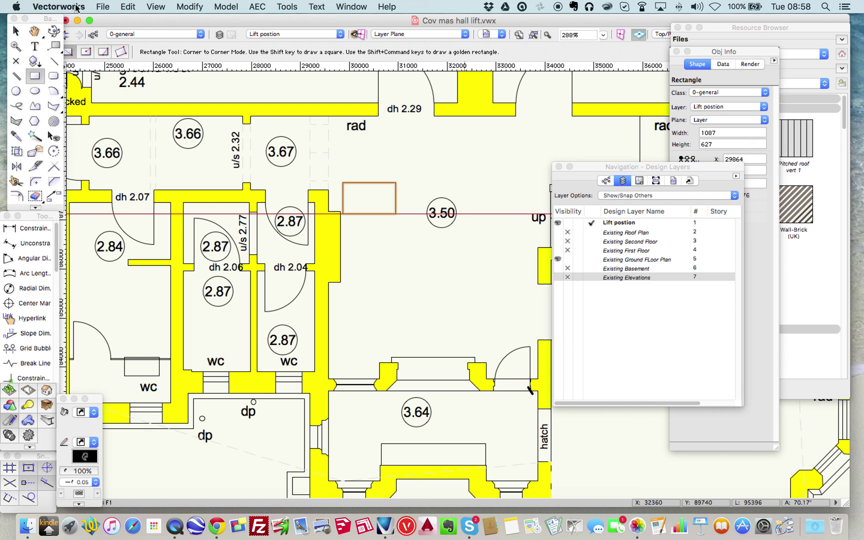
left_click(103, 7)
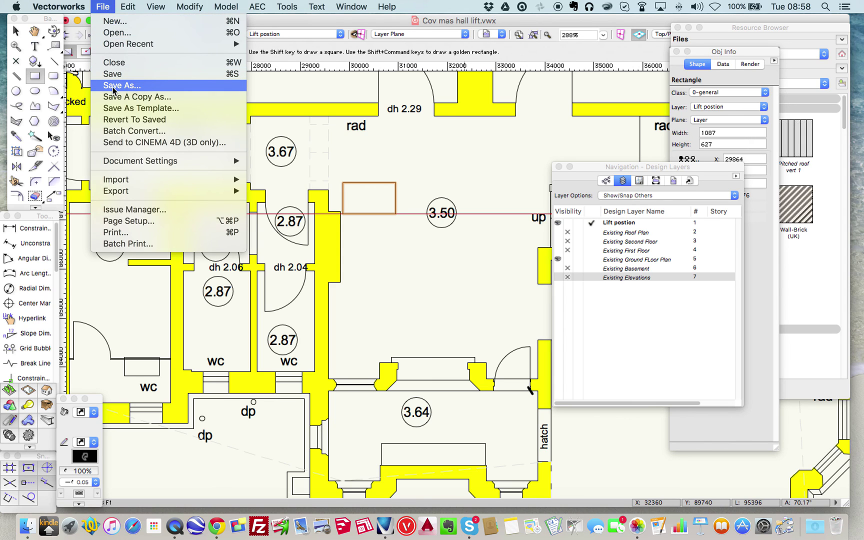
left_click(114, 87)
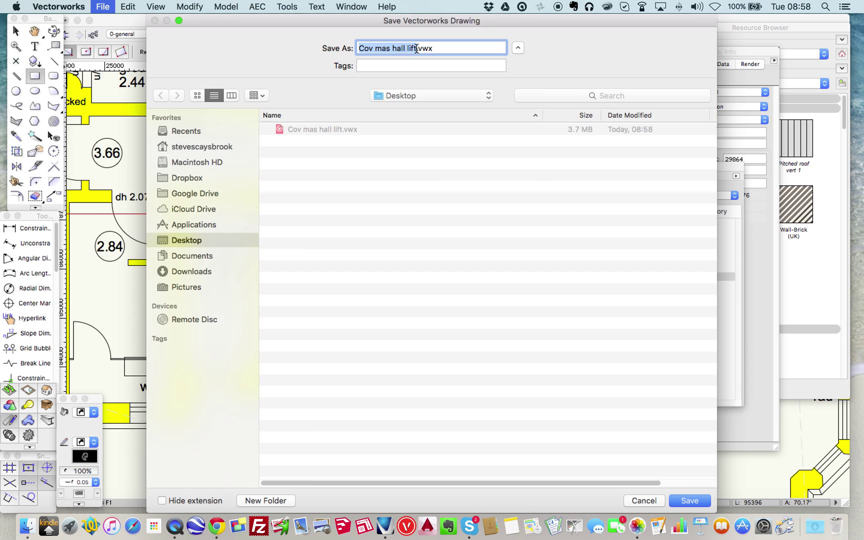
left_click(416, 48)
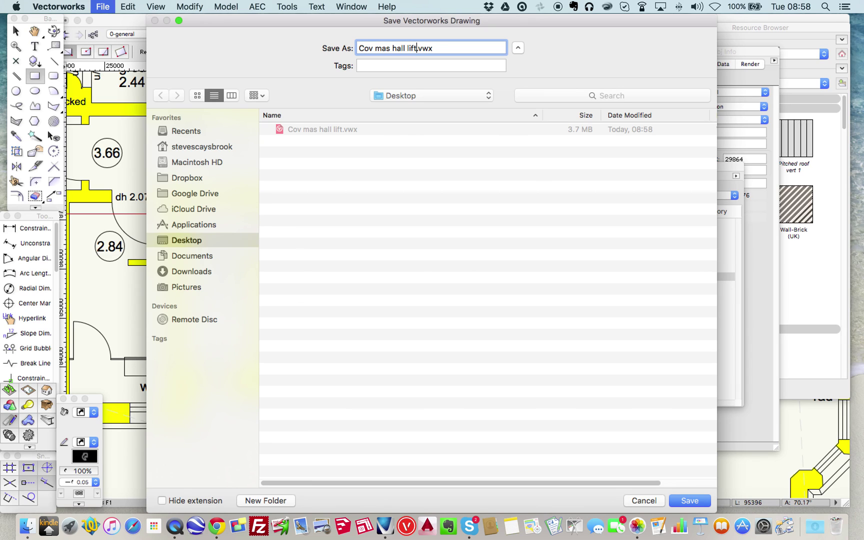
type("no arch")
left_click(686, 501)
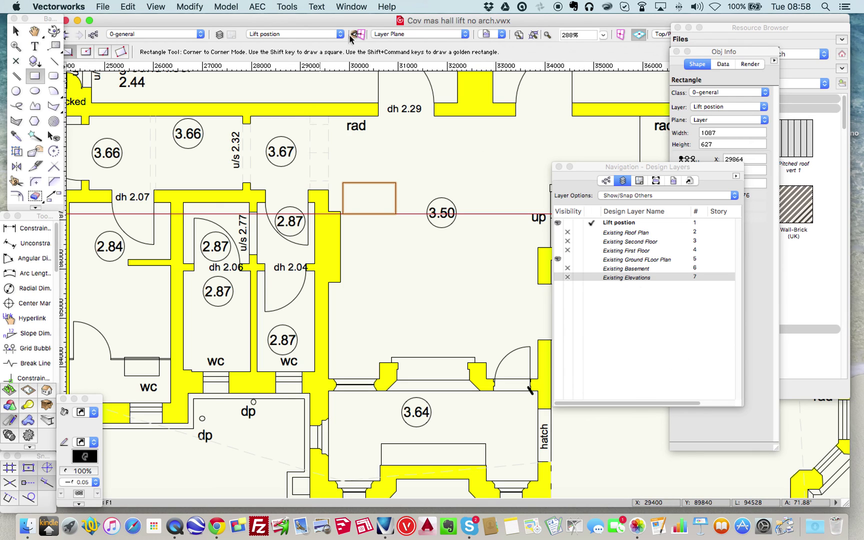
- Delete the reference to the Masonic Hall drawing, deleting its referenced layers and any unused referenced resources
left_click(287, 7)
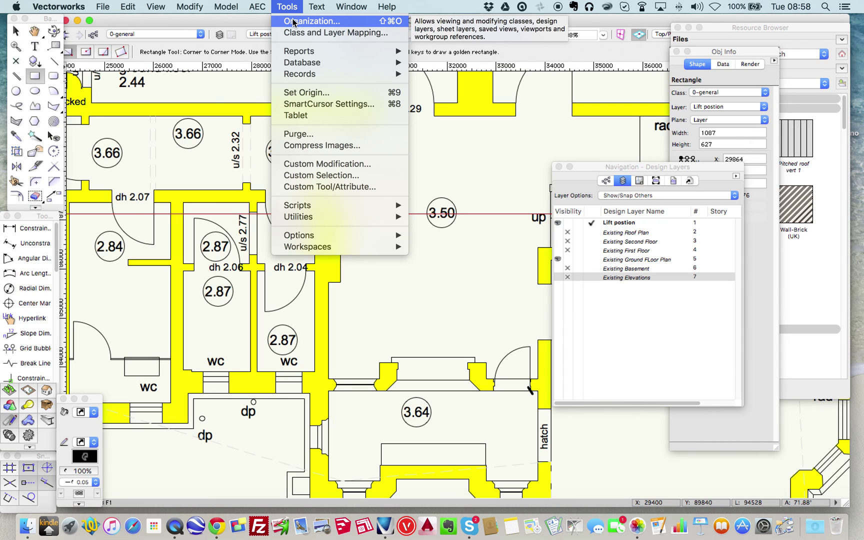
left_click(294, 22)
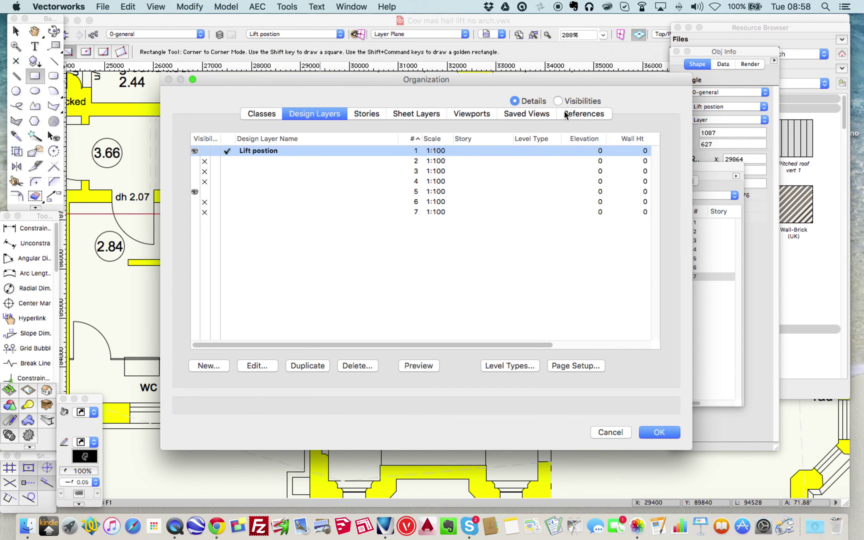
left_click(563, 114)
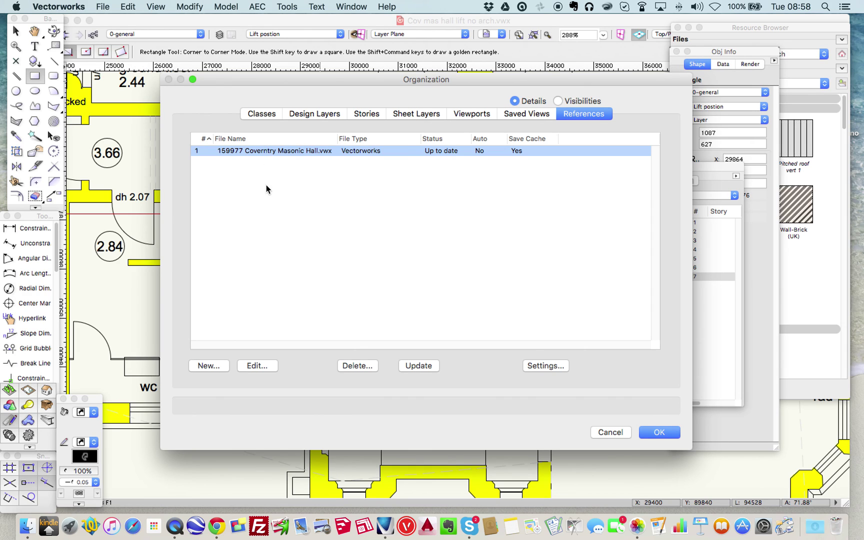
left_click(357, 366)
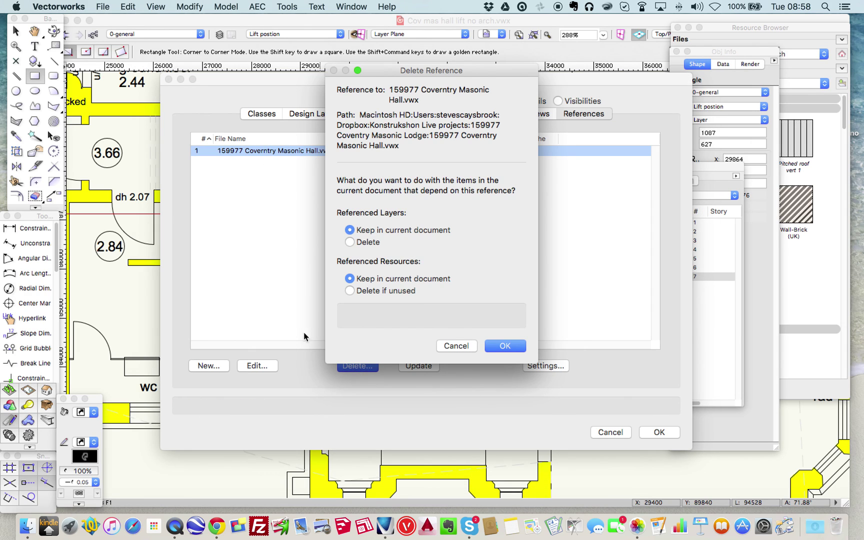
left_click(350, 242)
left_click(349, 291)
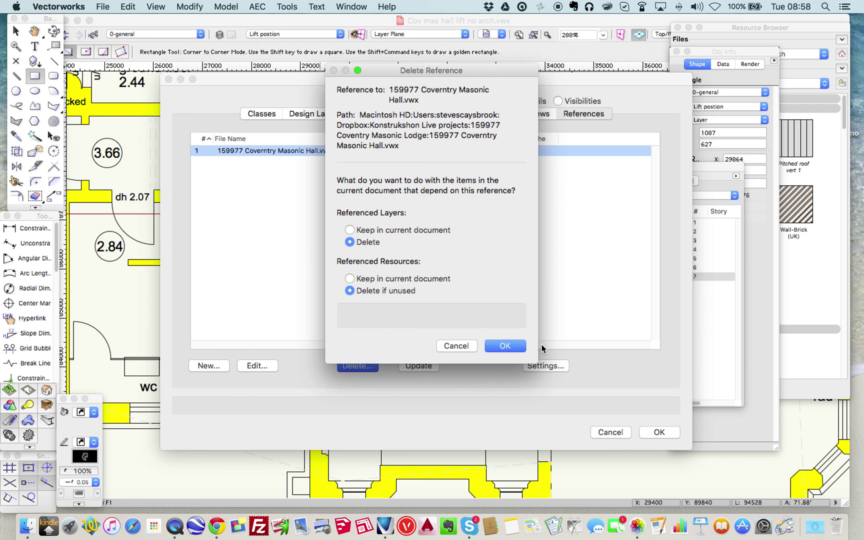
left_click(504, 346)
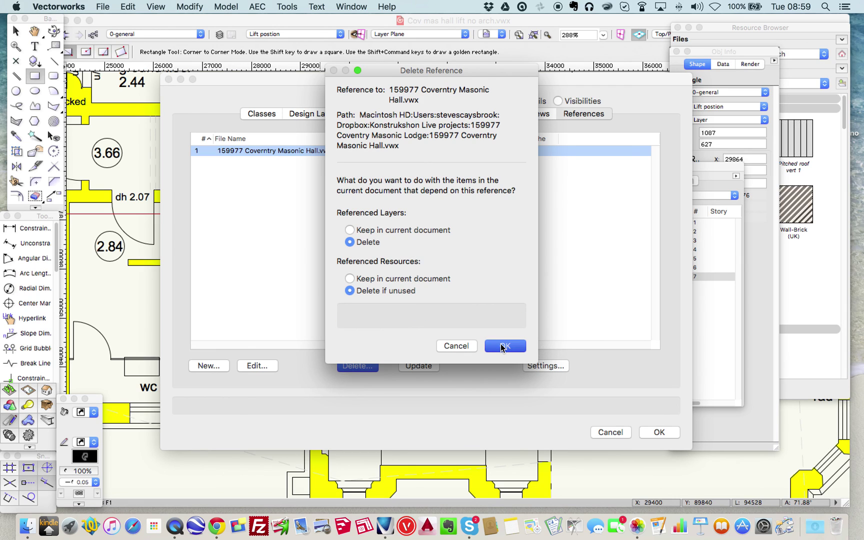
left_click(659, 433)
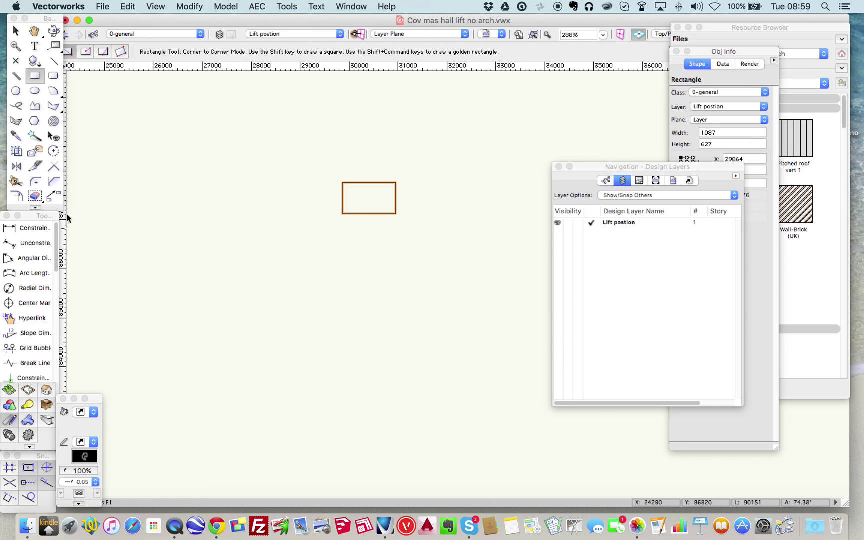
- Shift the document window slightly clear of the tool palettes and save the drawing without the referenced layers
left_click_drag(125, 20, 132, 20)
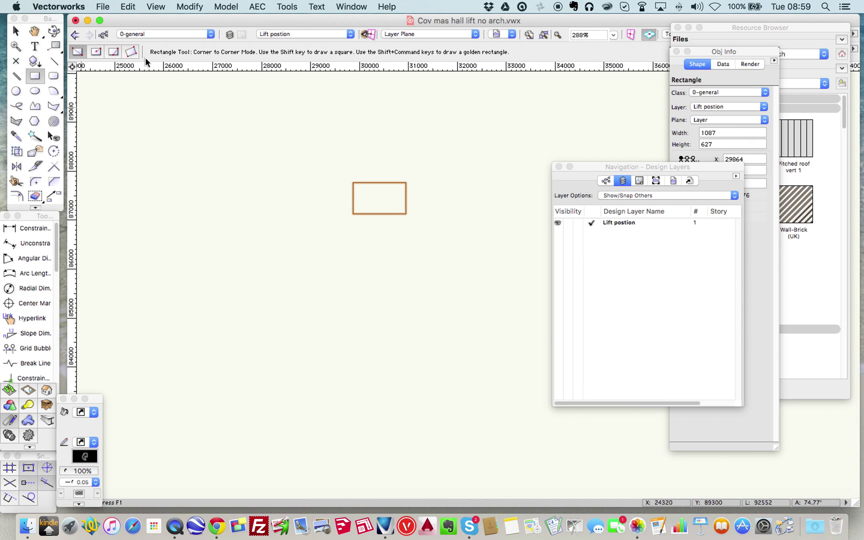
left_click(103, 7)
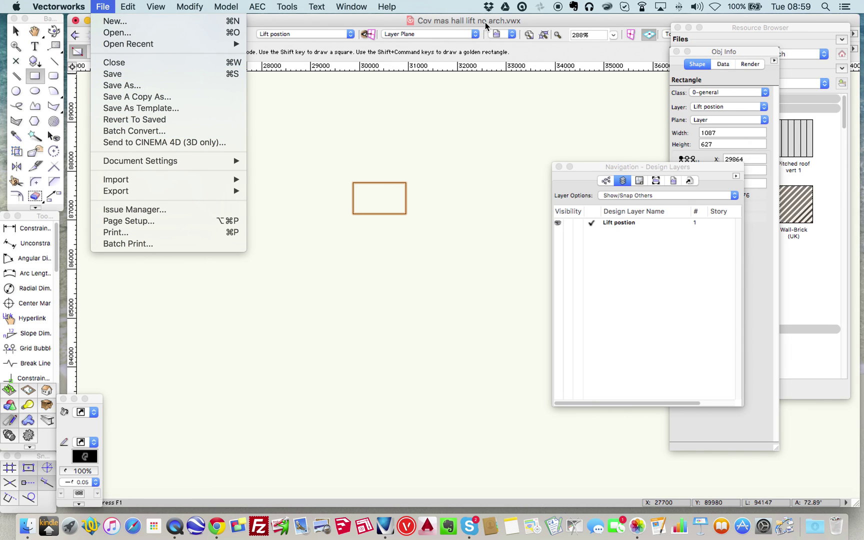
left_click(111, 74)
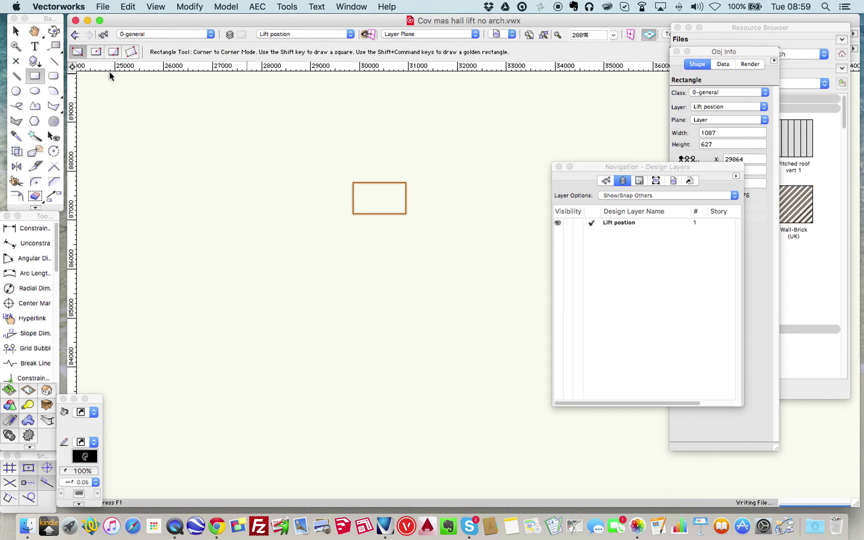
- Hide Vectorworks, compare the sizes of the two saved drawings in the Desktop folder, and switch back to Vectorworks
left_click(65, 6)
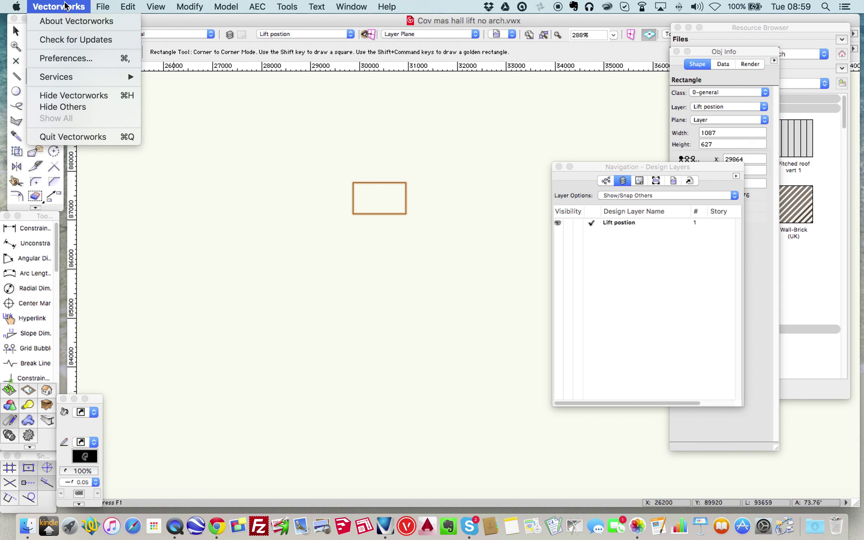
left_click(56, 94)
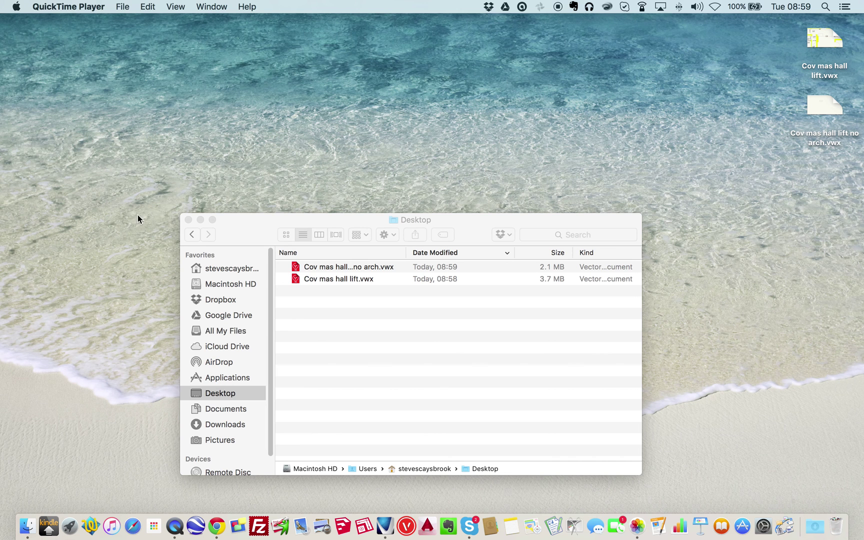
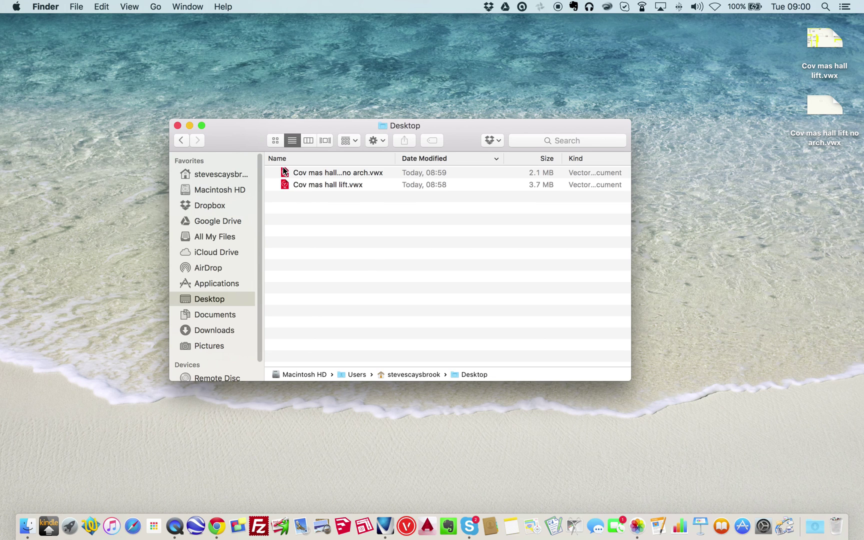
key("super+Tab")
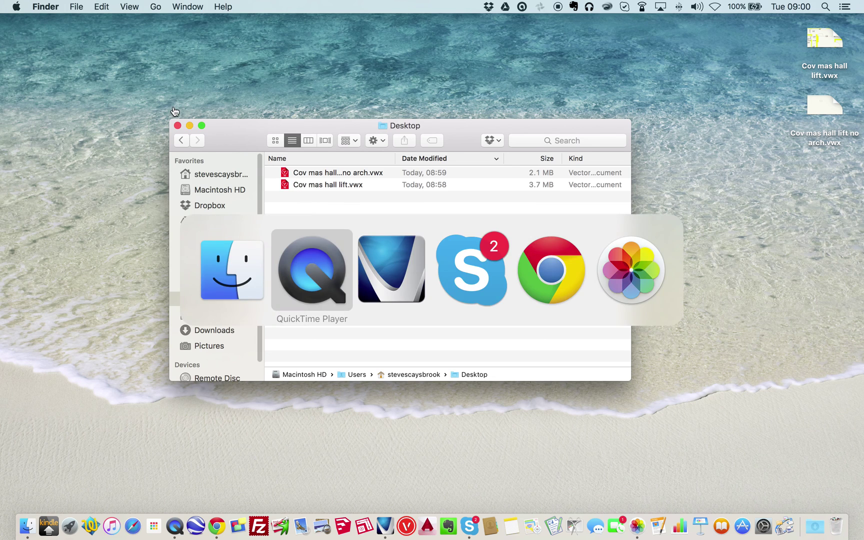
key("super+Tab")
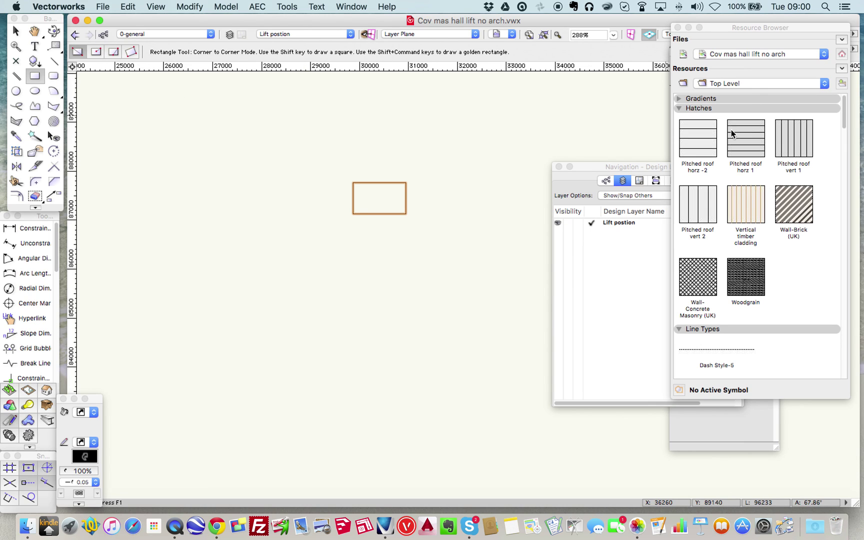
- Delete all the remaining resources from the "Cov mas hall lift no arch" drawing
left_click(708, 135)
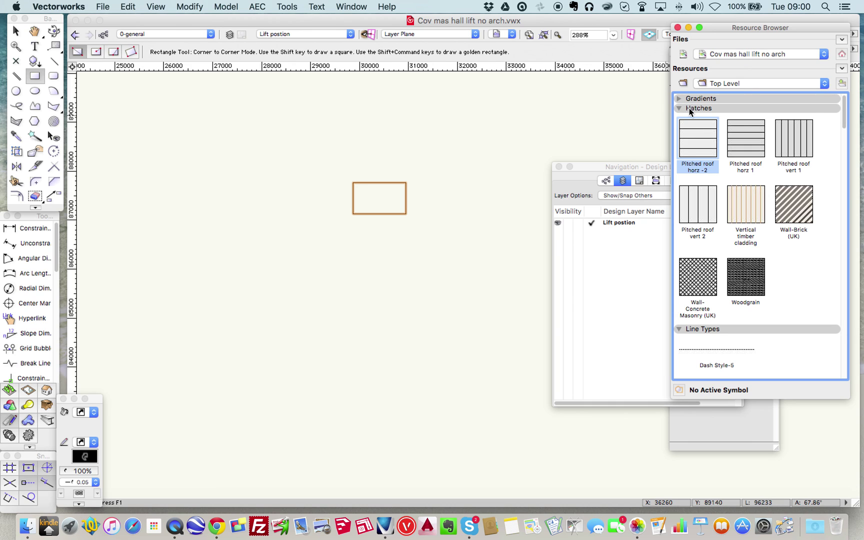
scroll(710, 156, "down", 1)
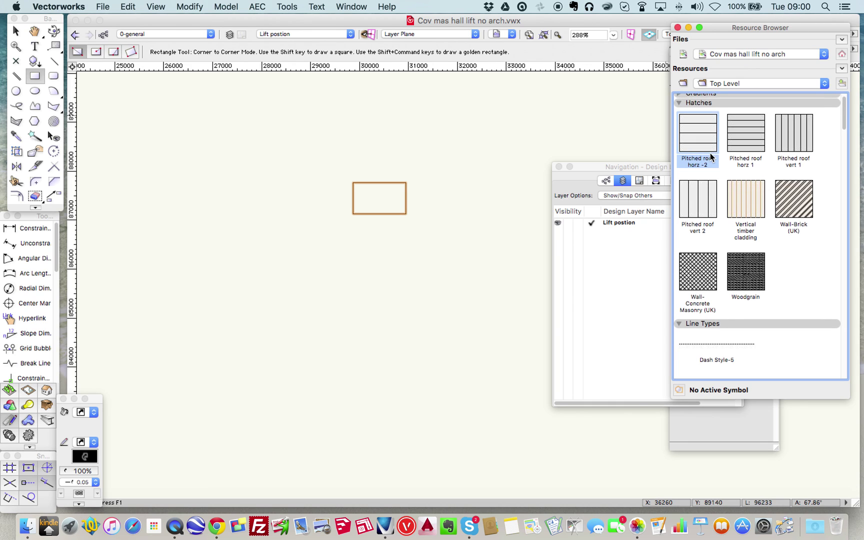
scroll(711, 156, "down", 10)
scroll(709, 165, "down", 6)
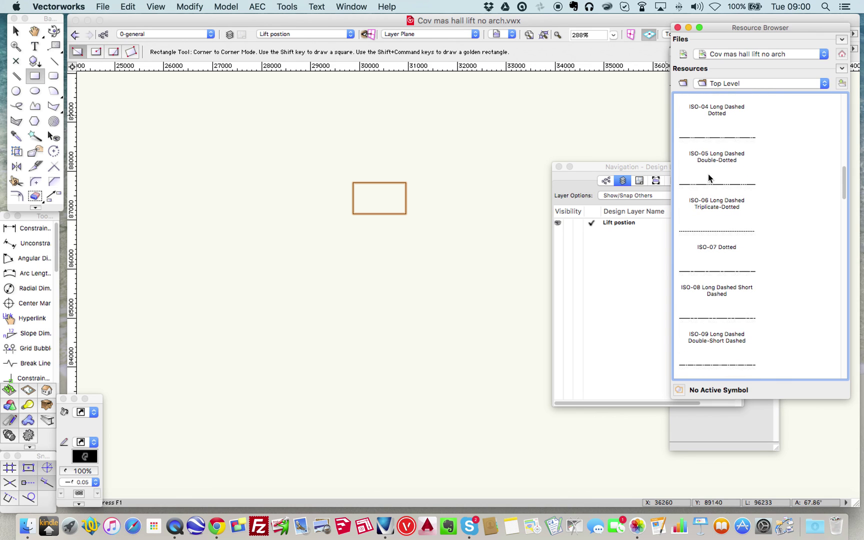
scroll(708, 177, "down", 5)
scroll(707, 188, "down", 15)
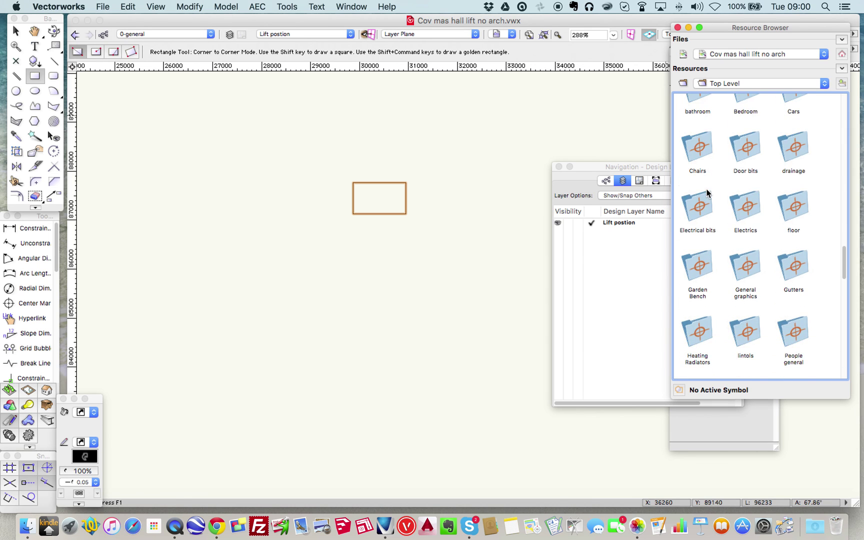
scroll(707, 199, "down", 5)
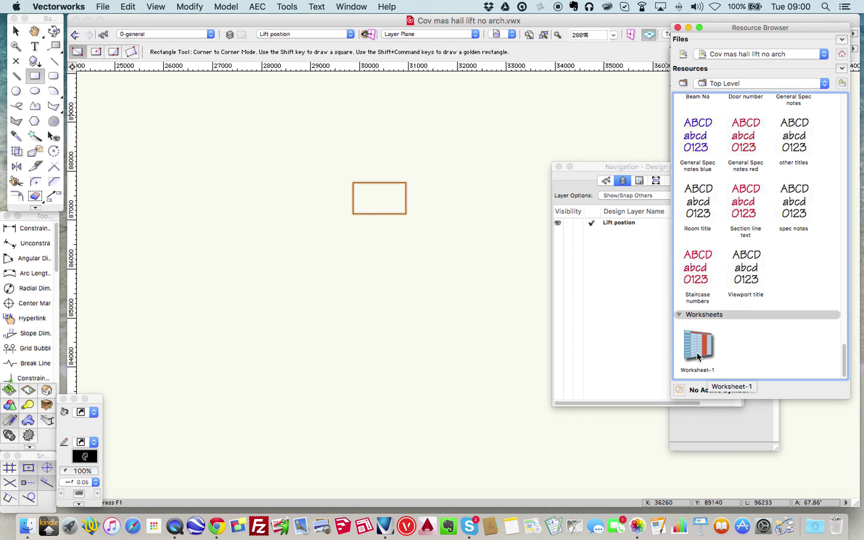
key("super+a")
scroll(775, 273, "up", 10)
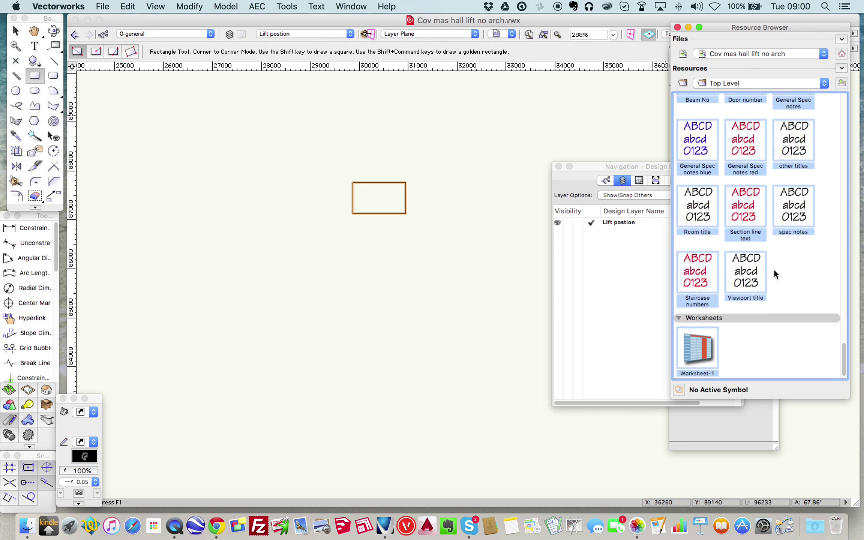
left_click(842, 68)
mouse_move(714, 90)
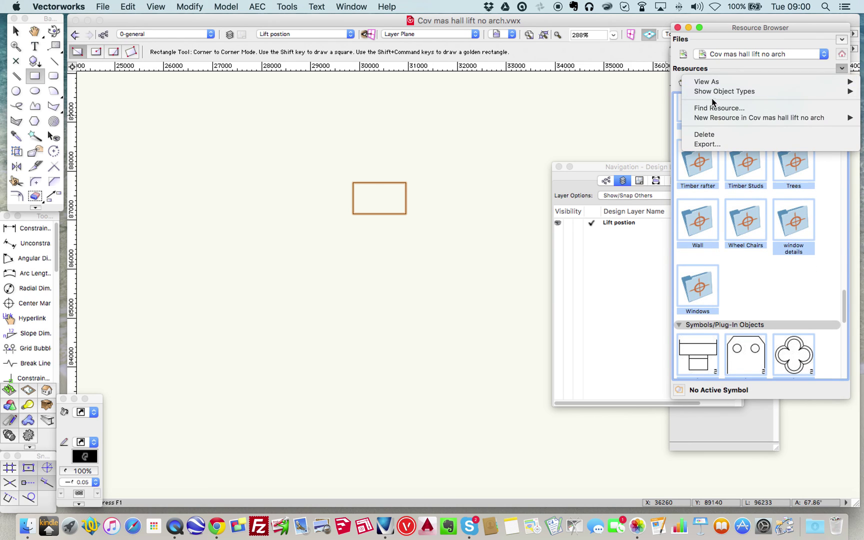
left_click(705, 135)
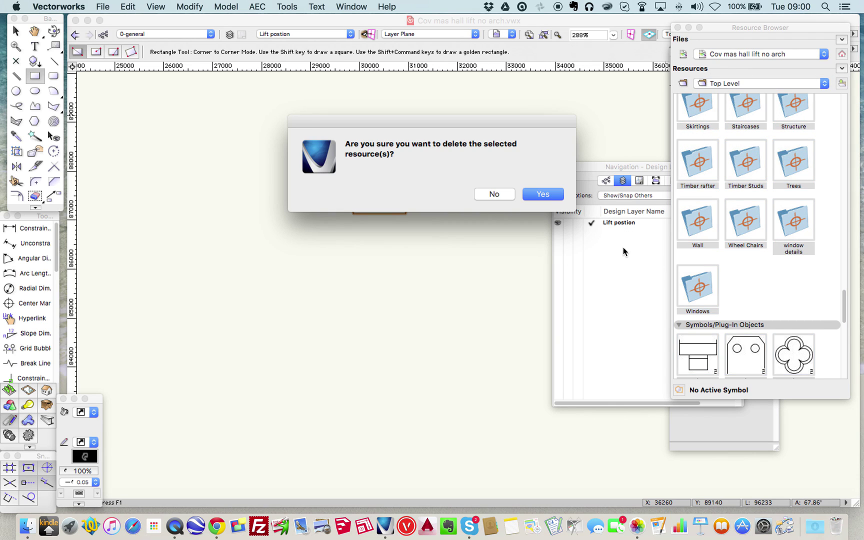
left_click(536, 196)
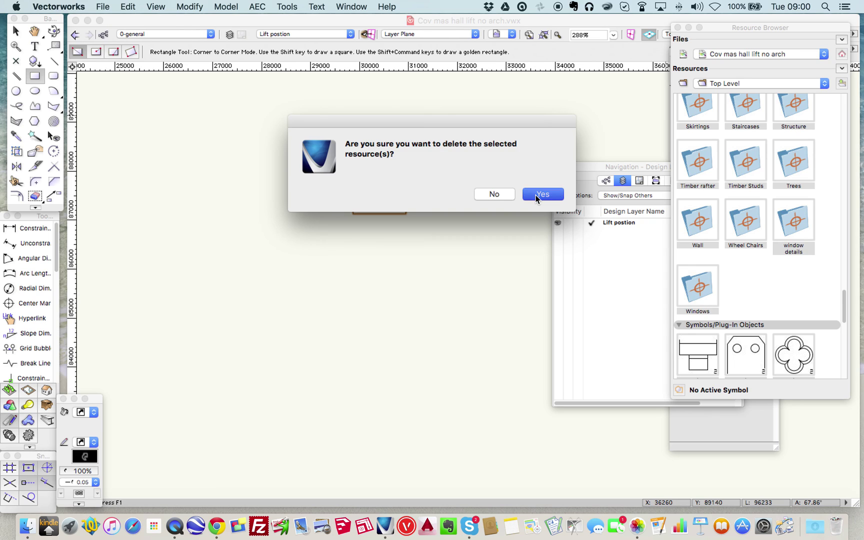
- Save the stripped-down drawing, then hide Vectorworks and compare the sizes of the two saved drawings in the Desktop folder
left_click(103, 6)
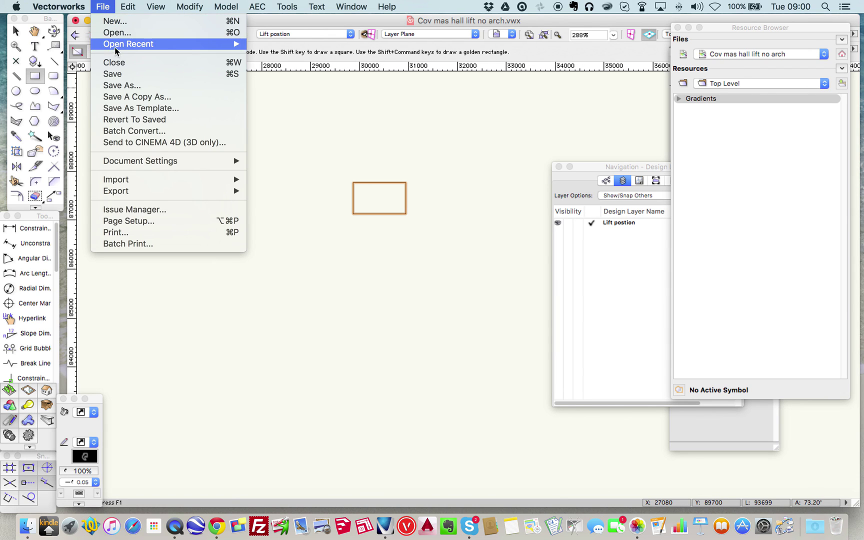
left_click(115, 71)
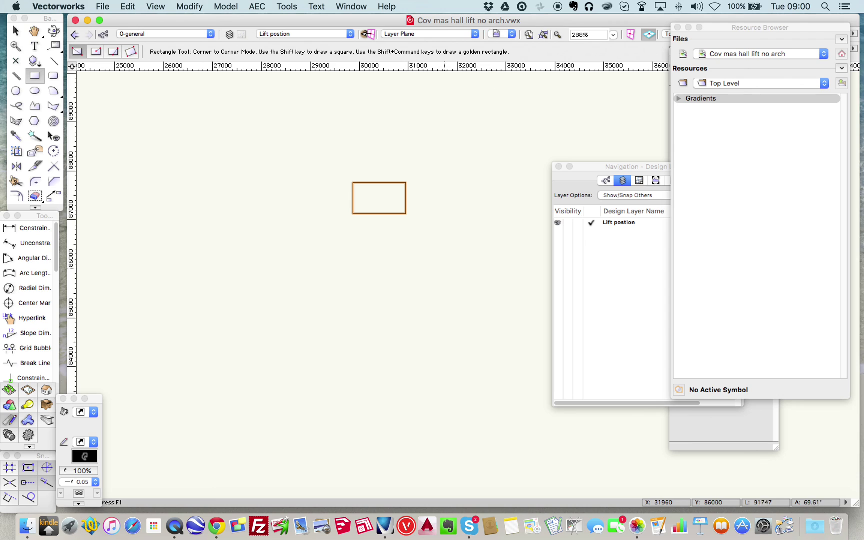
left_click(42, 8)
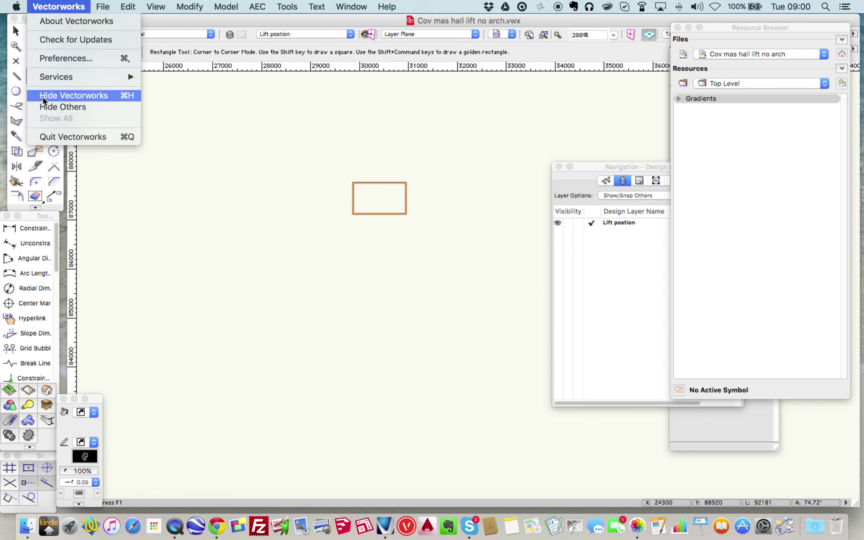
left_click(43, 98)
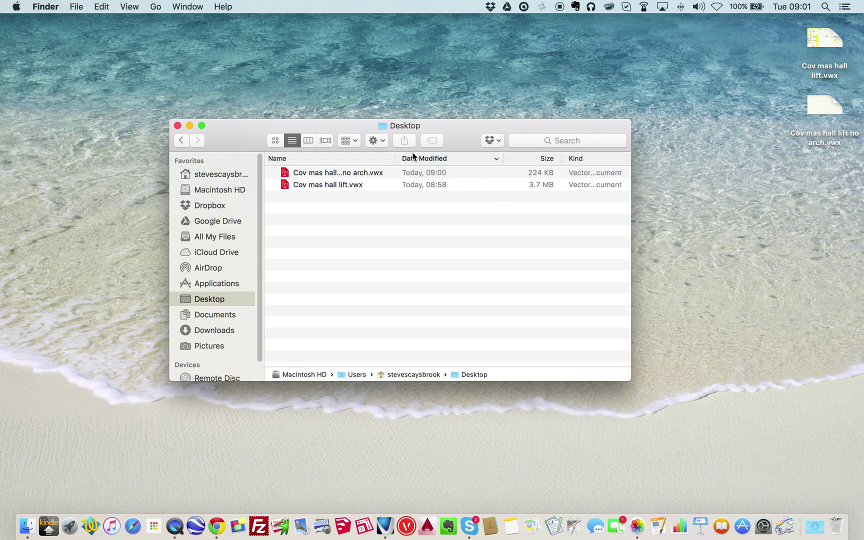
left_click_drag(243, 130, 243, 161)
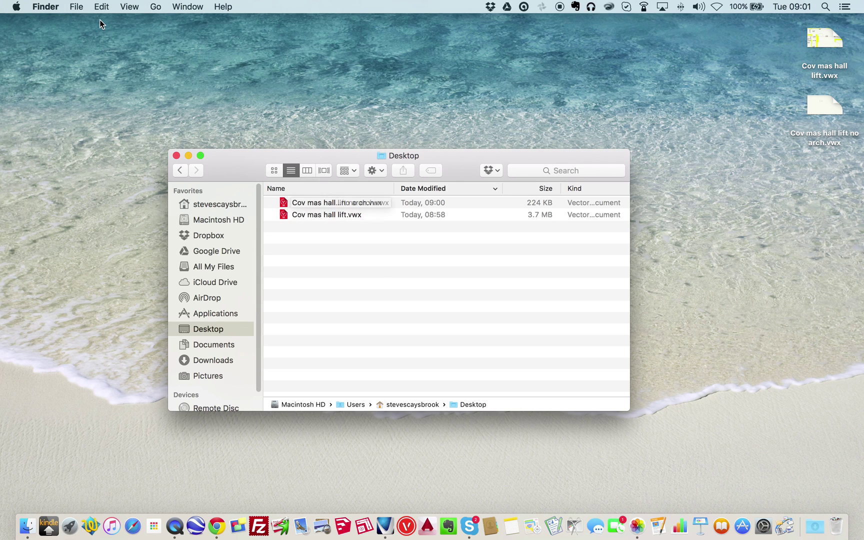
- Switch back to Vectorworks, close the lift drawing and open the recent file "159977 Coverntry Masonic Hall.vwx"
key("super+Tab")
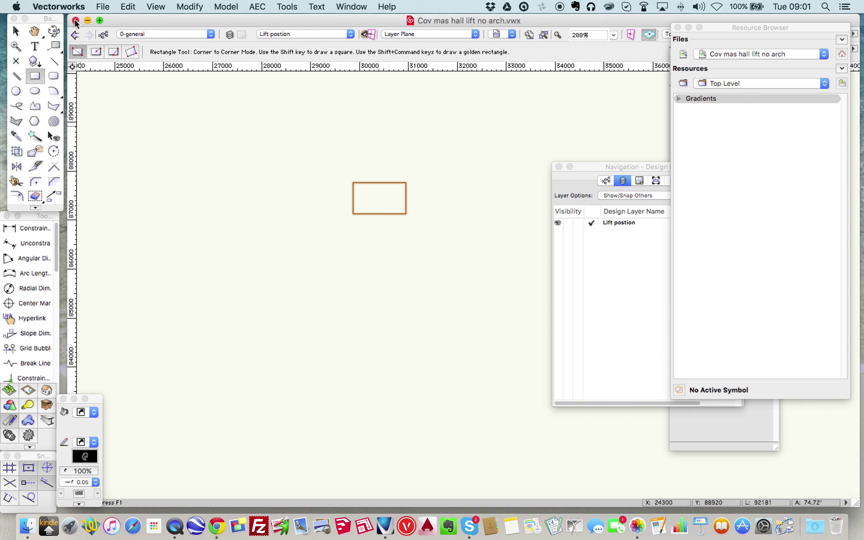
left_click(75, 20)
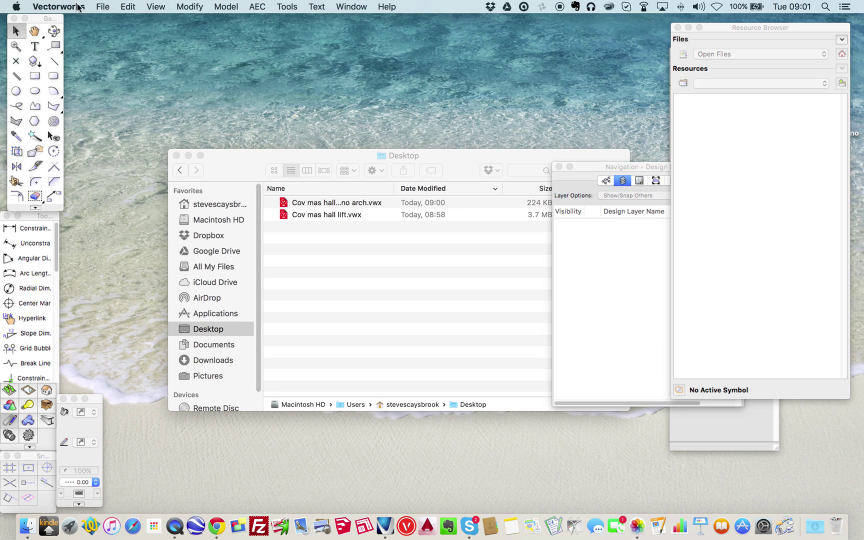
left_click(100, 6)
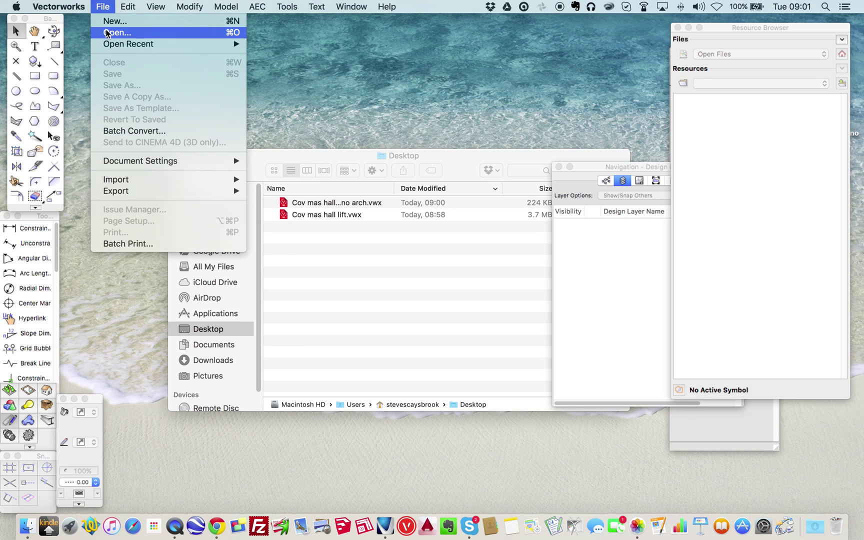
mouse_move(107, 45)
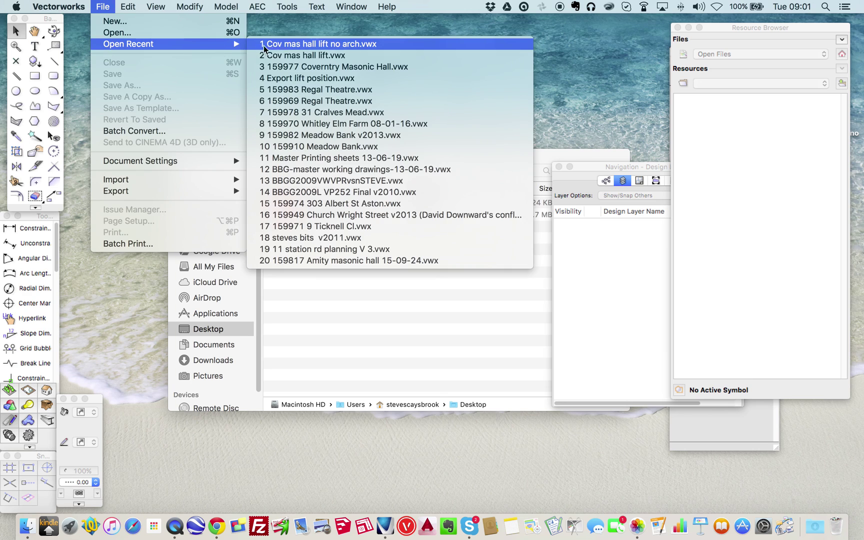
left_click(288, 69)
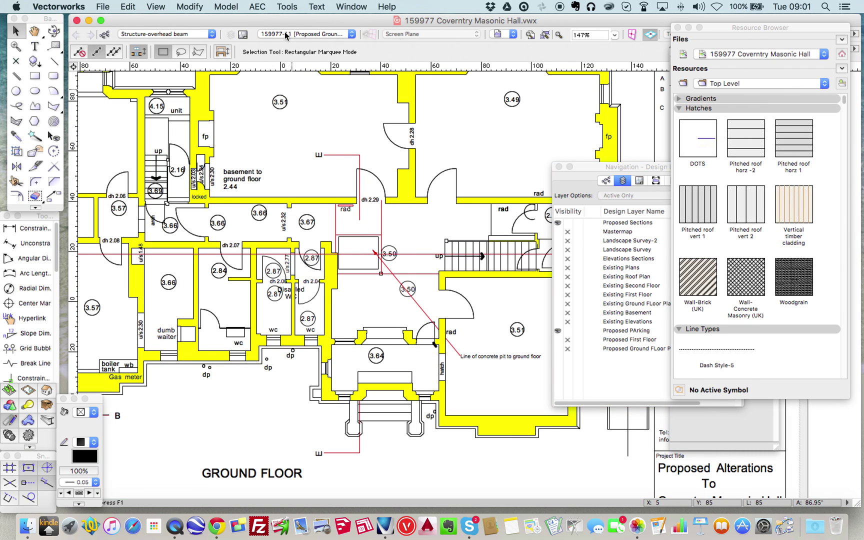
- Make the "Existing Ground FLoor Plan" design layer active and fit its plan in the drawing window
left_click(285, 34)
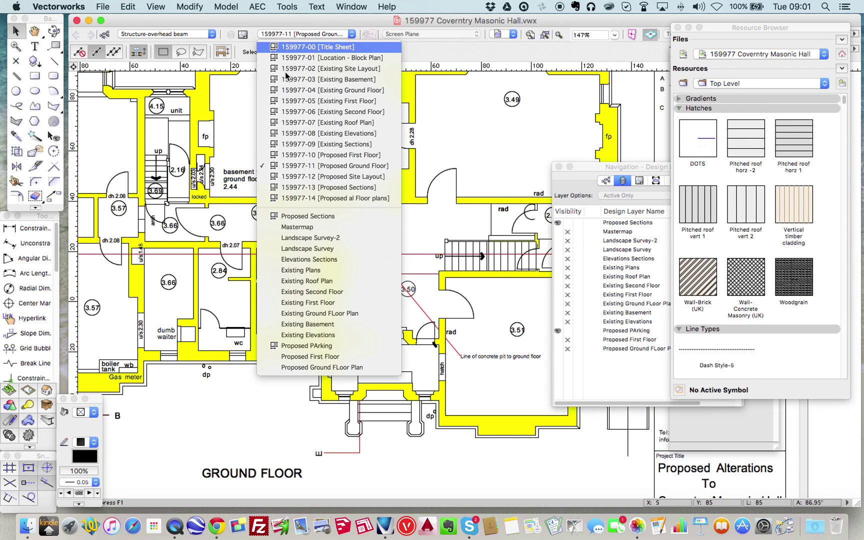
left_click(291, 314)
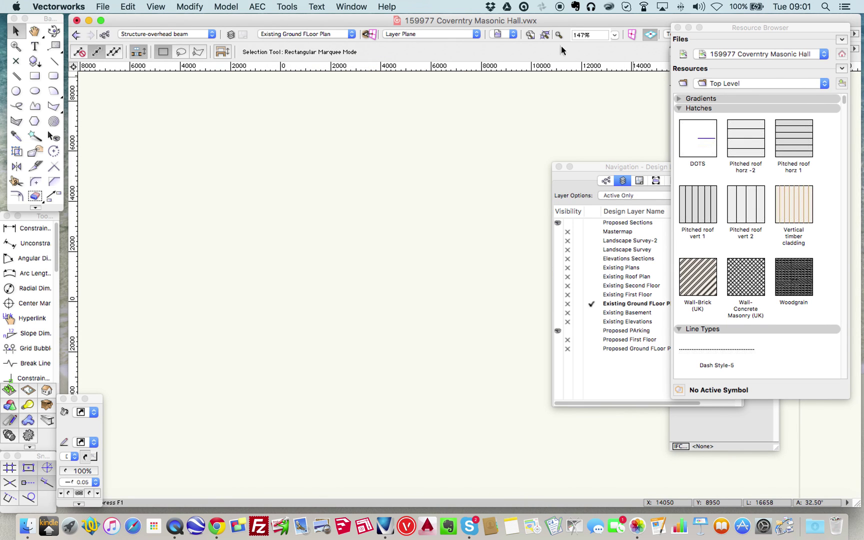
left_click(546, 34)
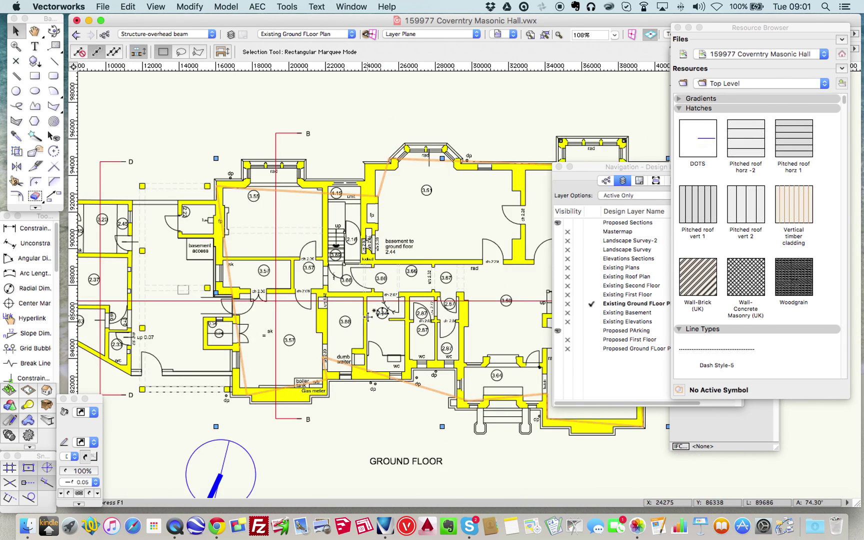
scroll(370, 318, "right", 2)
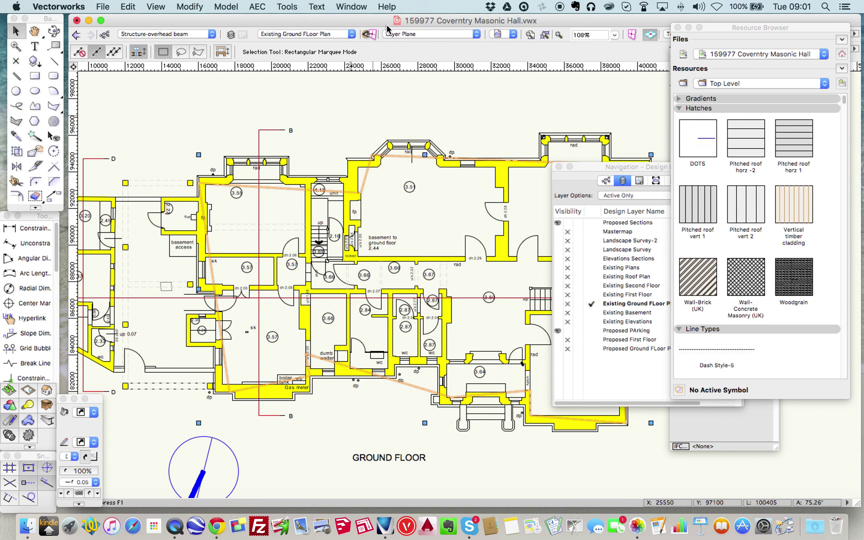
- Create a reference to "Cov mas hall lift no arch.vwx" on the Desktop with an absolute path and its cache saved to disk
left_click(288, 5)
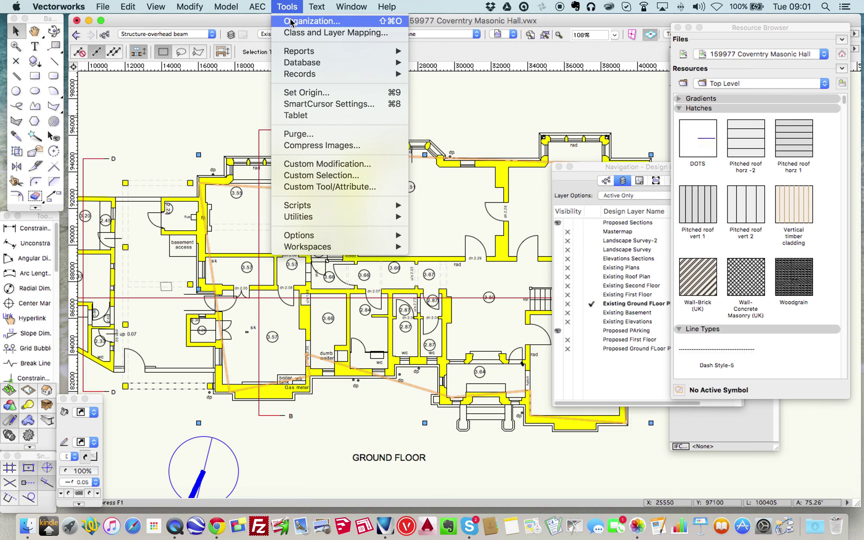
left_click(291, 22)
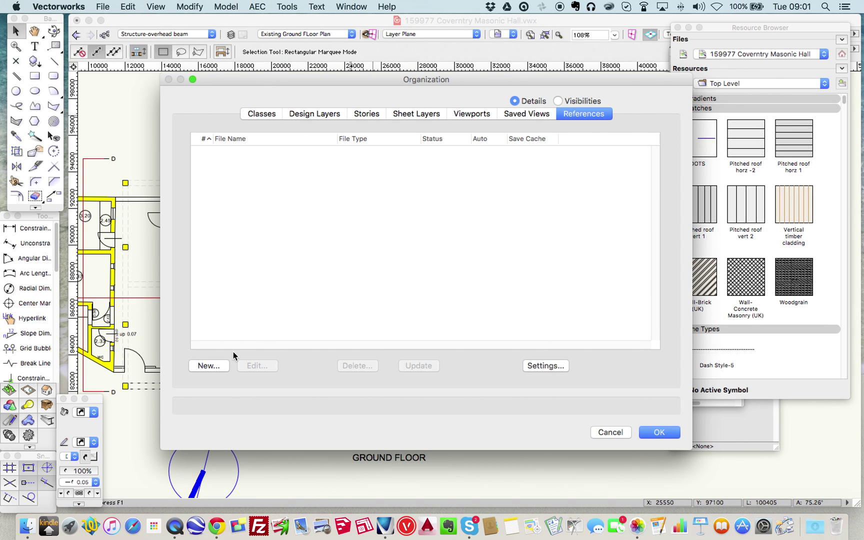
left_click(204, 365)
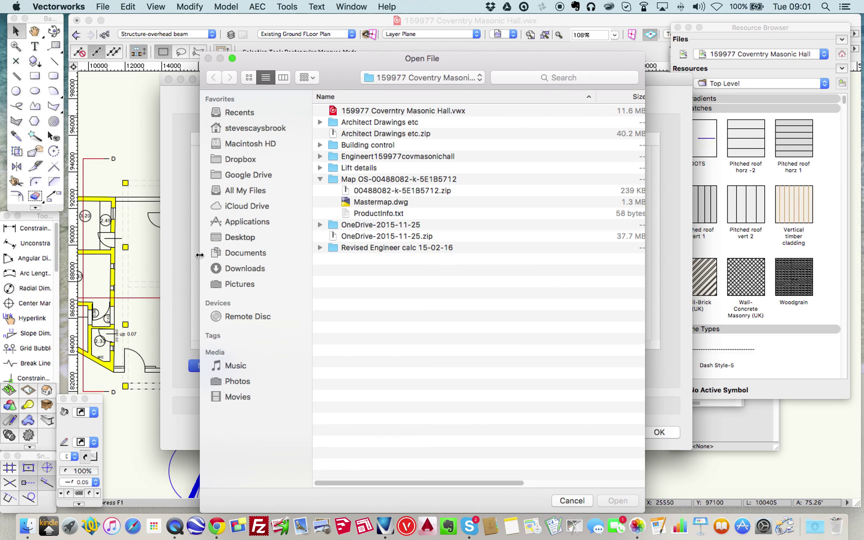
left_click(236, 238)
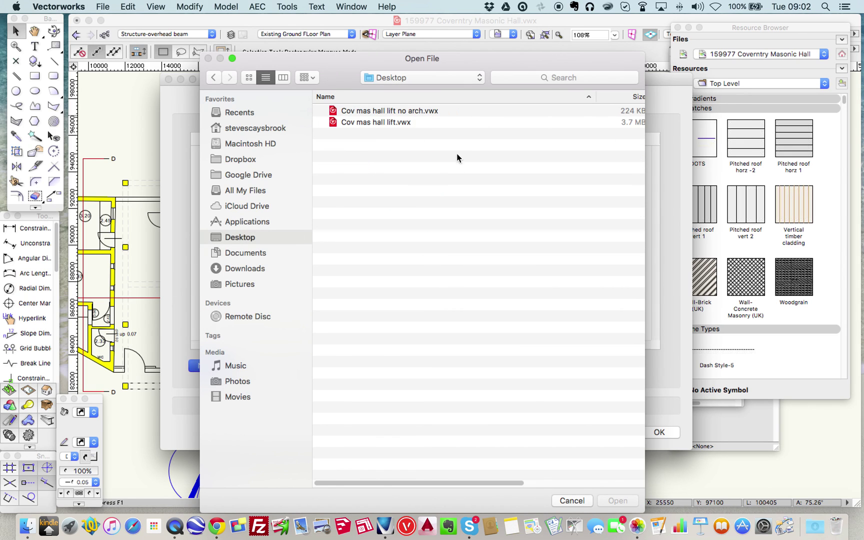
left_click(358, 111)
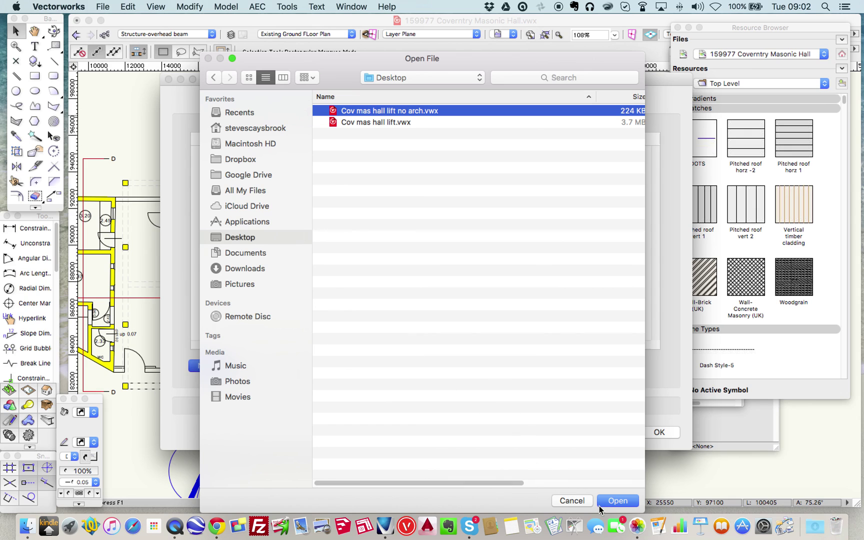
left_click(620, 501)
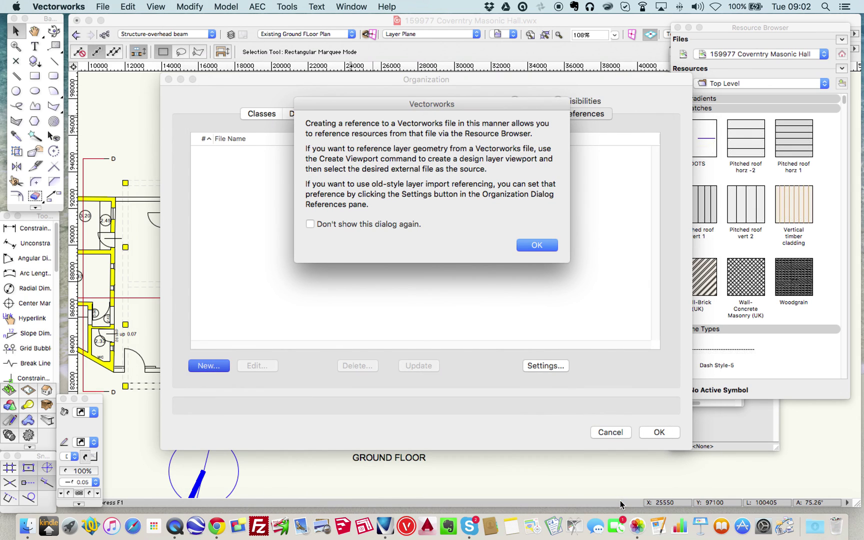
left_click(532, 246)
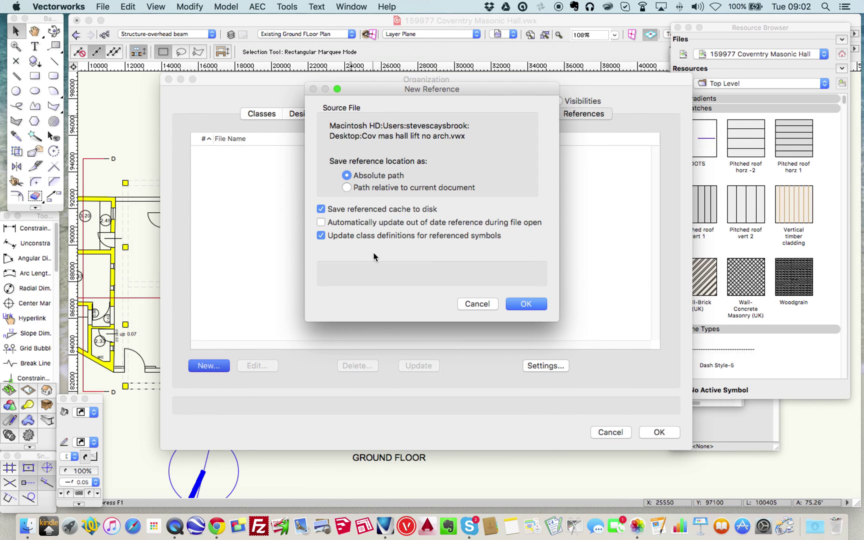
left_click(526, 303)
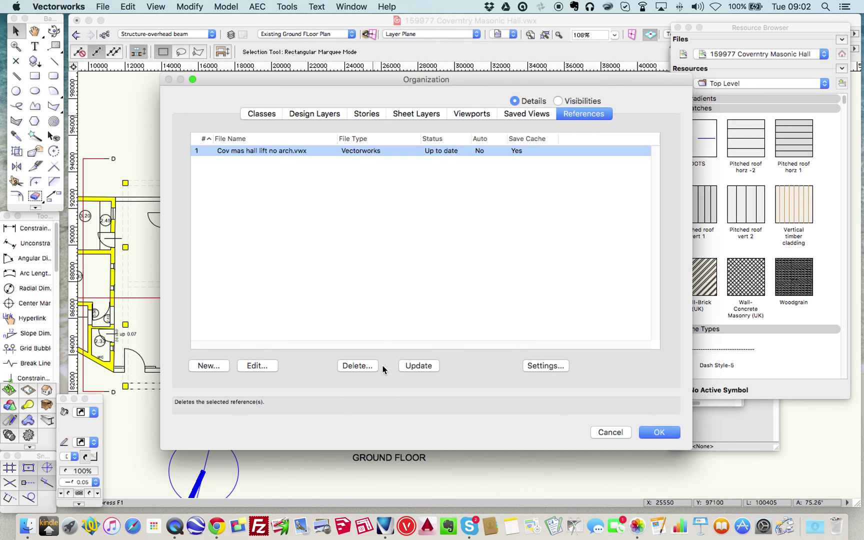
- Change the method for referencing Vectorworks files to Layer import and select the lift drawing's reference
left_click(535, 366)
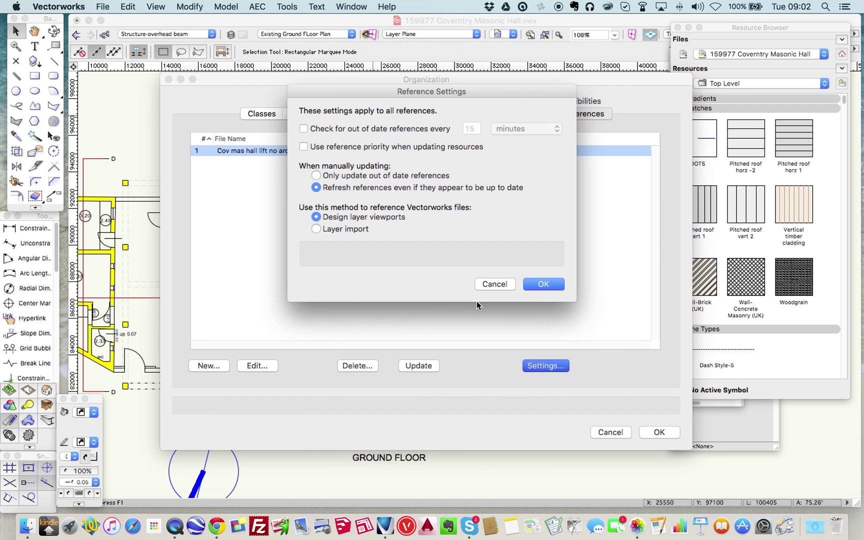
left_click(318, 229)
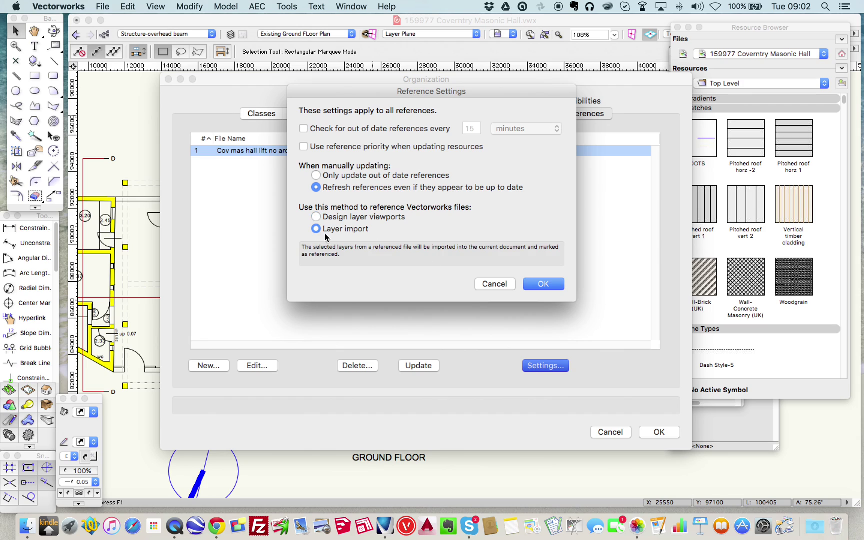
left_click(547, 286)
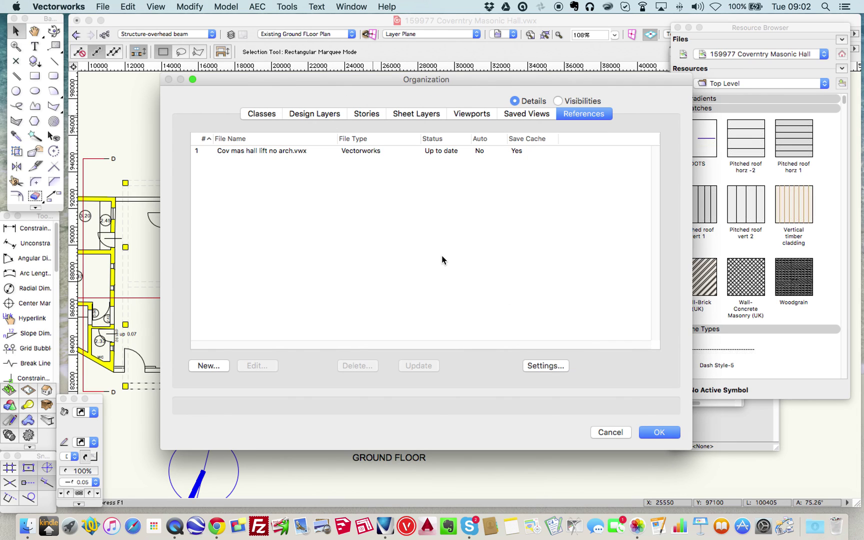
left_click(260, 151)
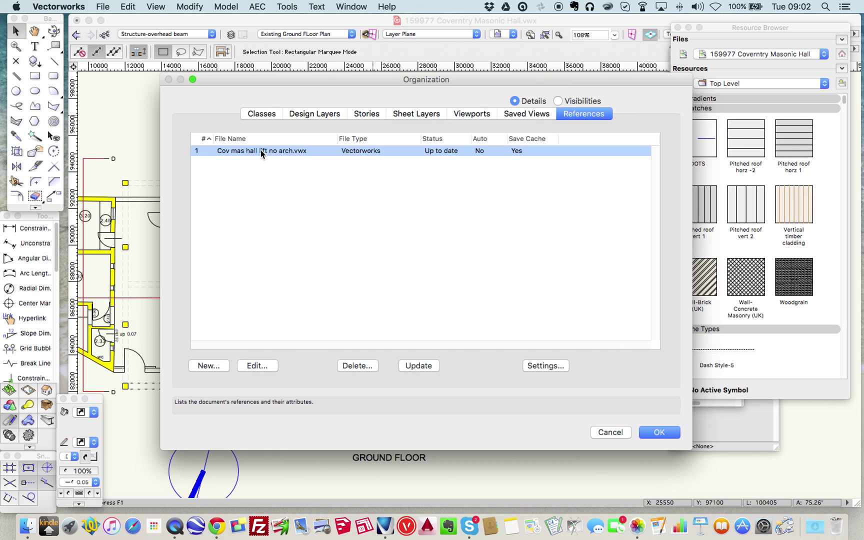
- Edit the lift drawing's reference to include its "Lift postion" layer and apply the change to the document
left_click(257, 367)
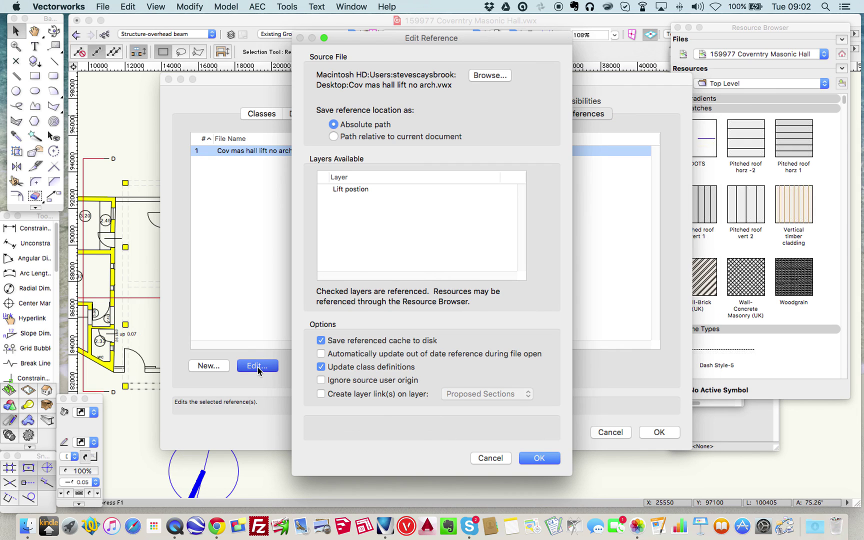
left_click(322, 189)
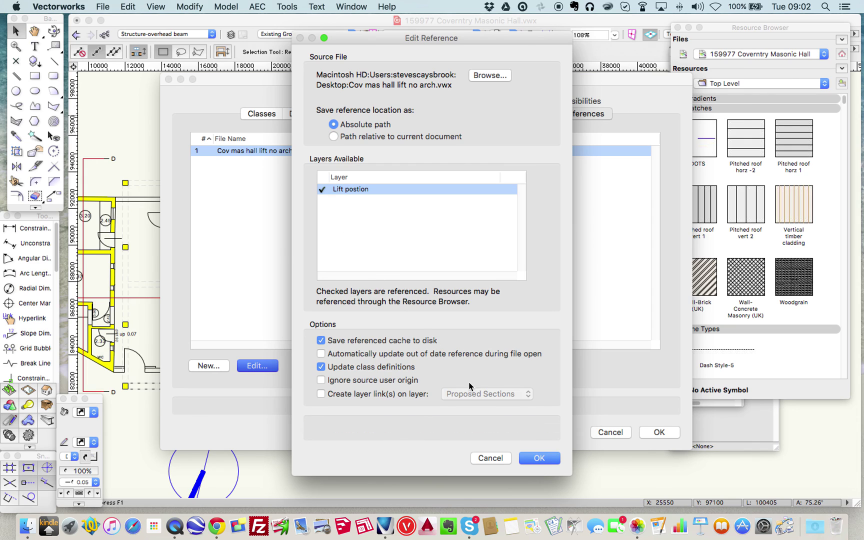
left_click(531, 457)
left_click(659, 433)
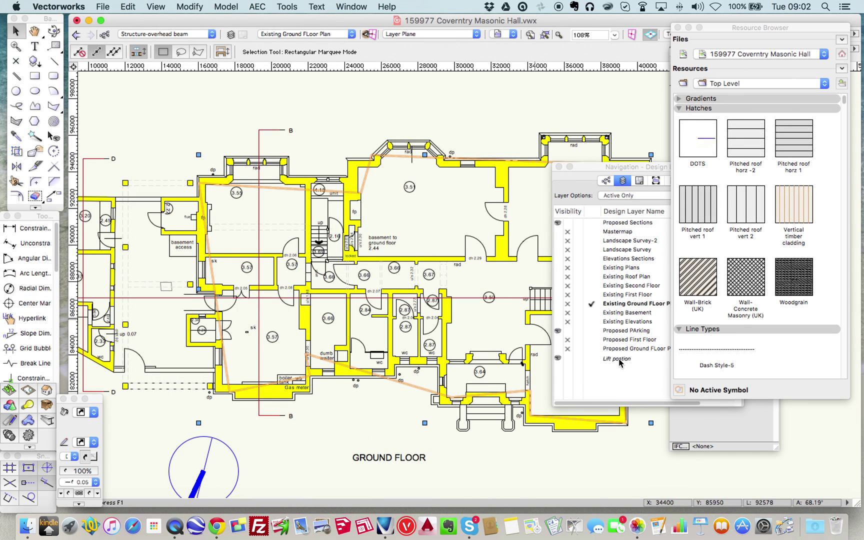
- Set the layer options to Show/Snap Others and make the "Proposed Sections" and "Proposed PArking" design layers invisible
left_click(637, 196)
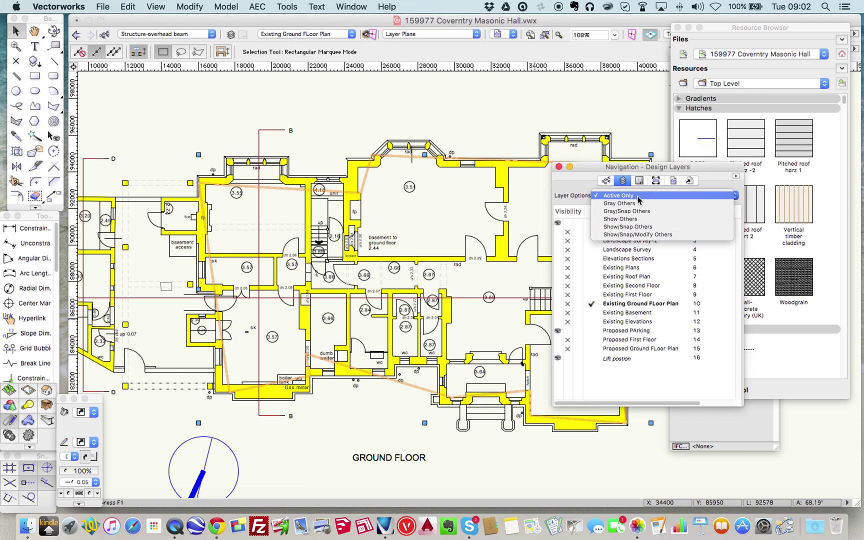
left_click(629, 228)
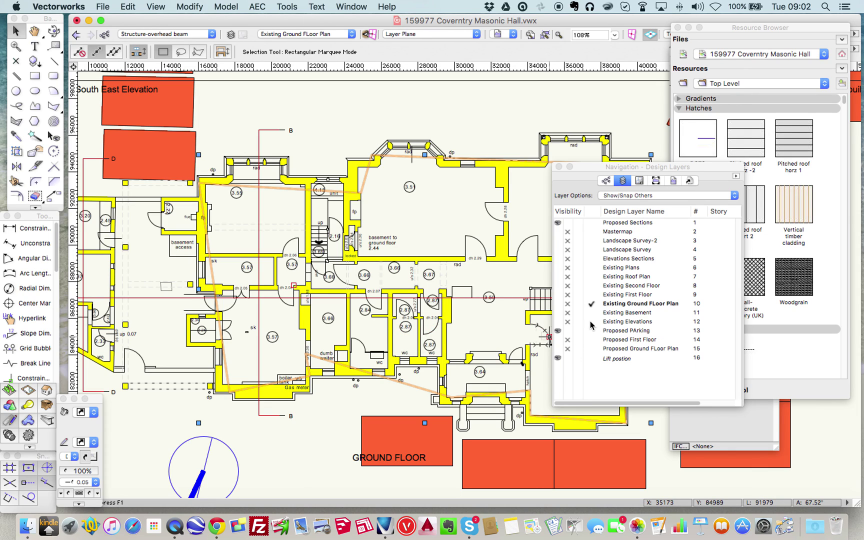
left_click(567, 222)
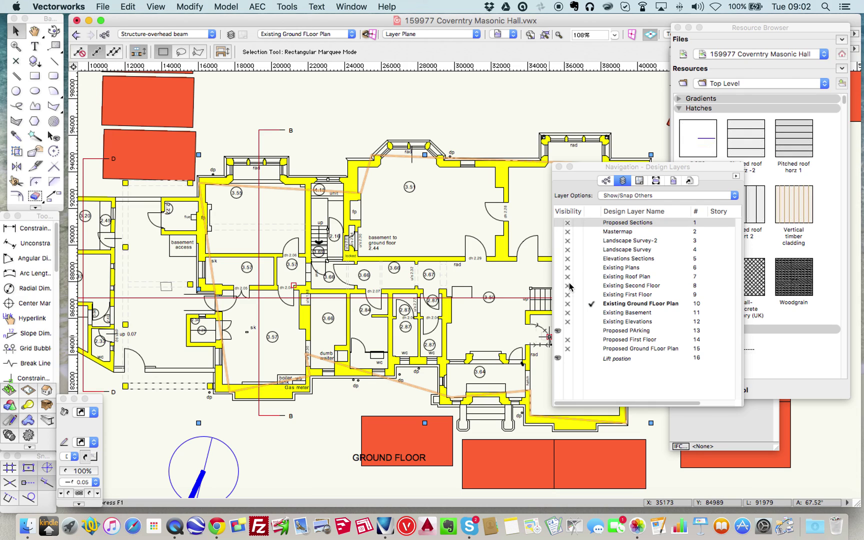
left_click(567, 331)
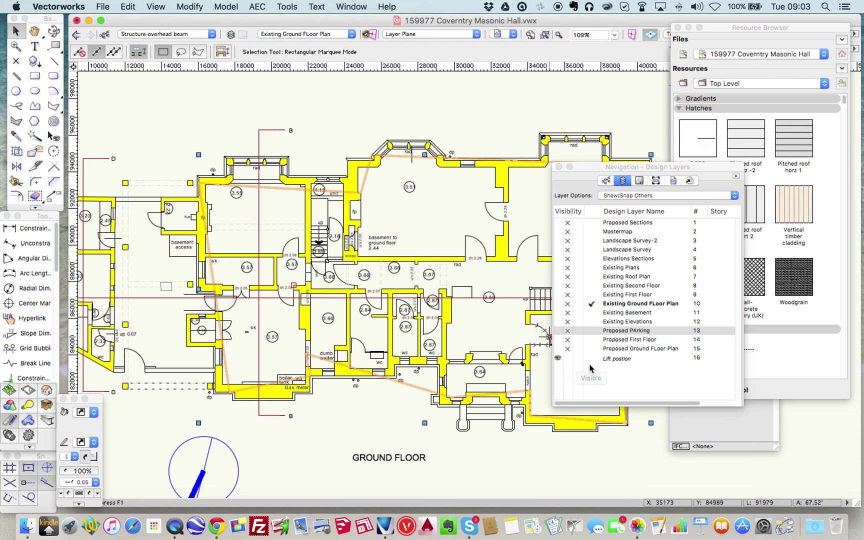
scroll(459, 310, "up", 5)
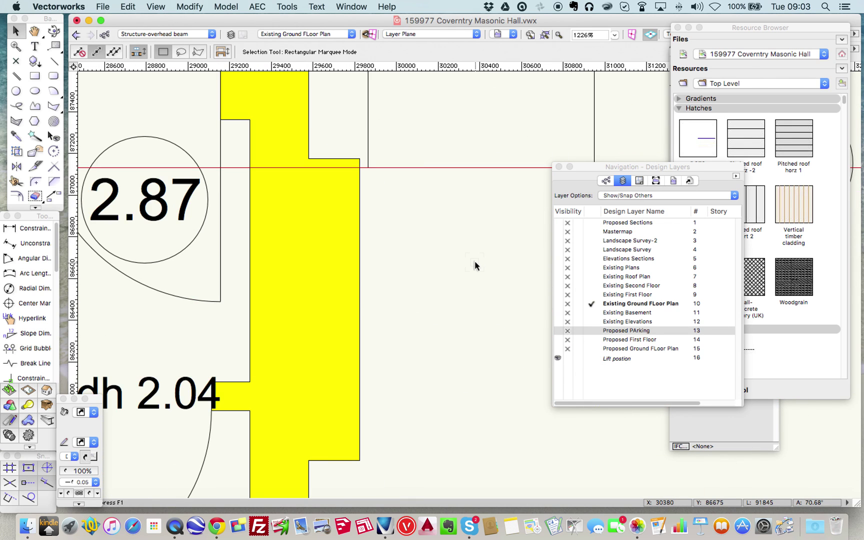
scroll(474, 260, "down", 5)
left_click(380, 263)
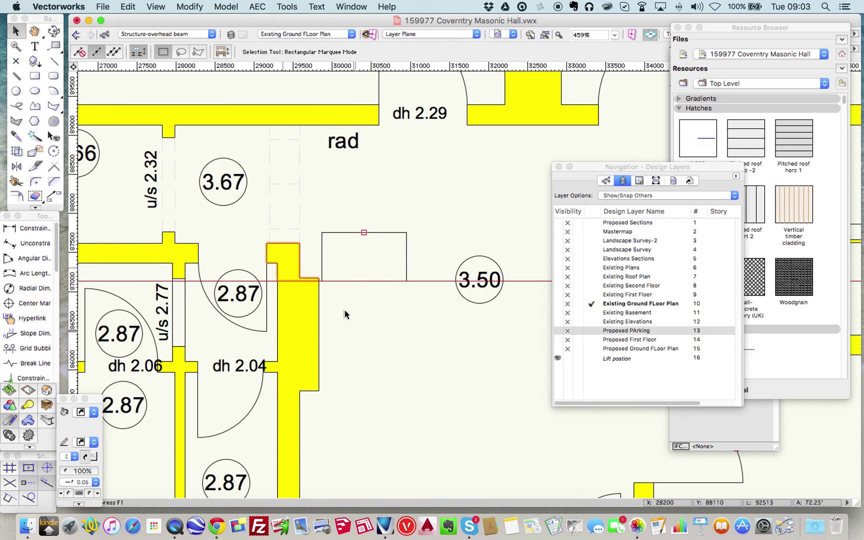
scroll(367, 304, "down", 5)
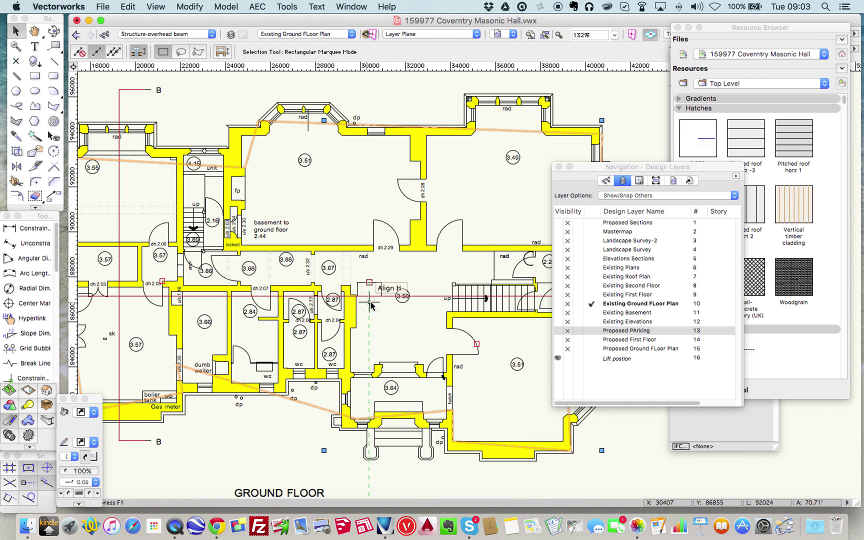